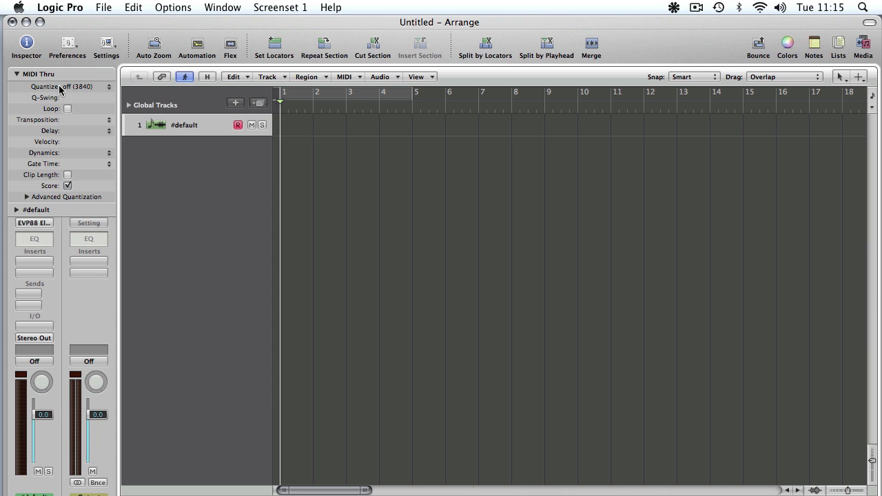
Collapse the Inspector's MIDI Thru parameters and begin switching to the web browser.
click(15, 74)
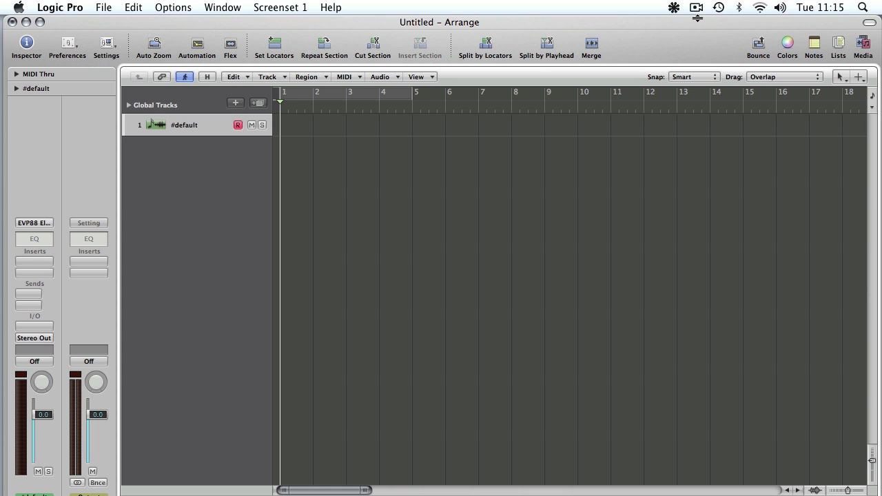
key(super)
Switch to Safari, reposition its window on the Loopmasters homepage, and open the Safari menu to quit.
key(super+Tab)
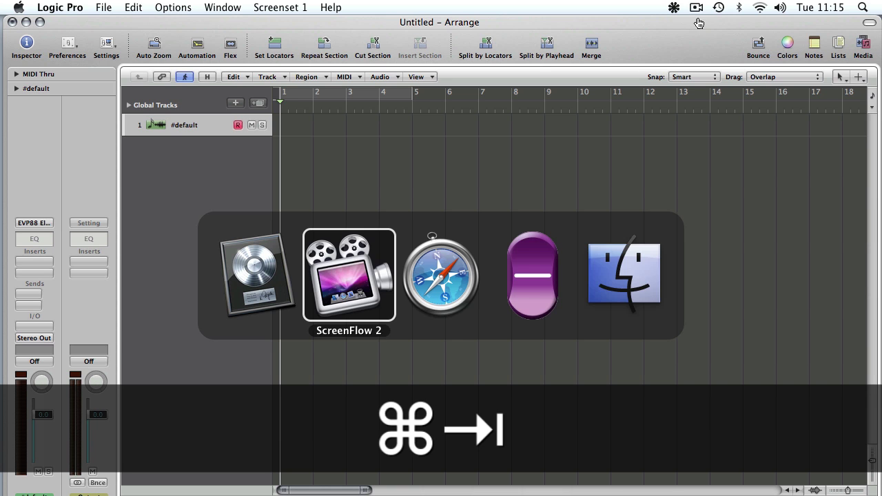
key(super+Tab)
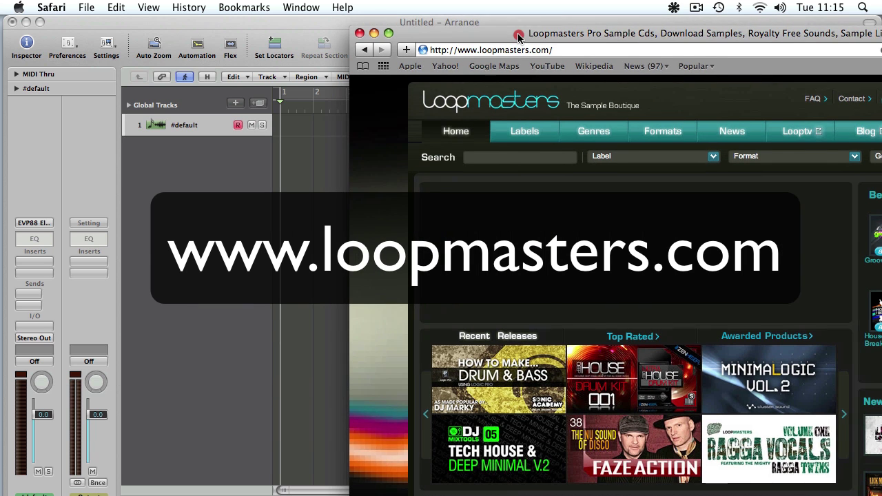
drag(504, 30, 195, 26)
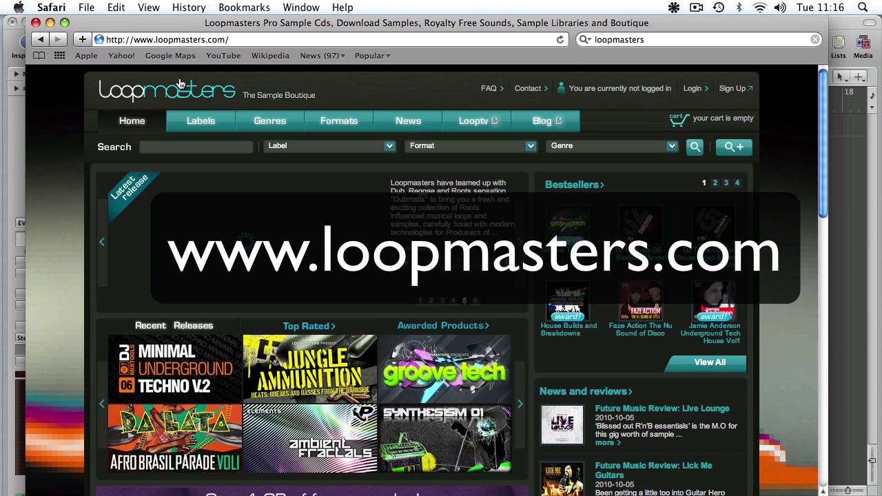
click(45, 7)
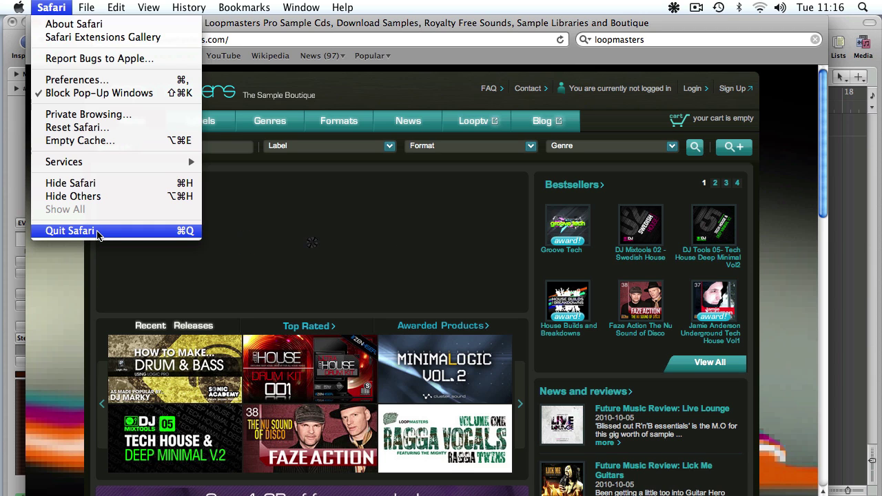
Quit Safari, reset the instrument channel strip, and load an EXS24 sampler on Inst 1.
click(98, 232)
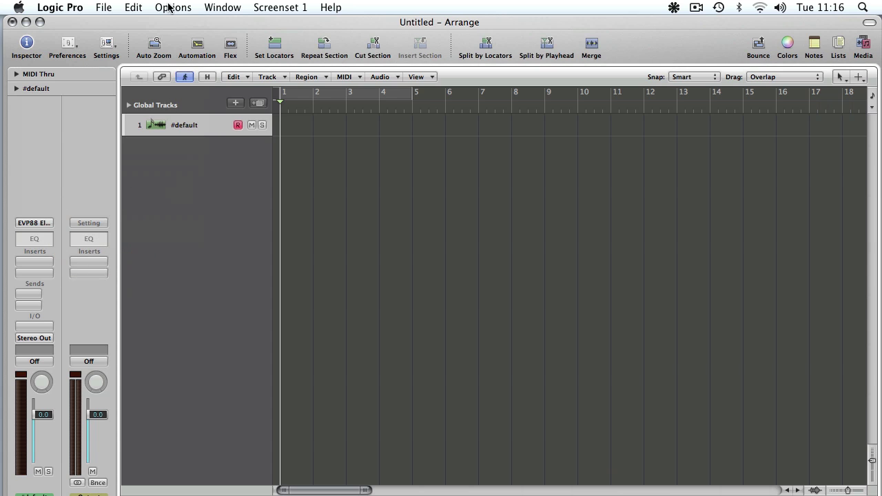
drag(177, 23, 172, 22)
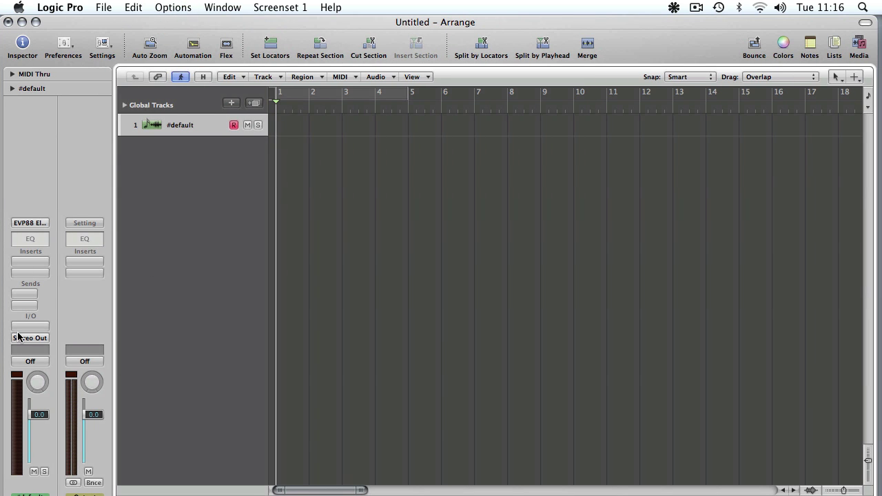
drag(20, 222, 47, 247)
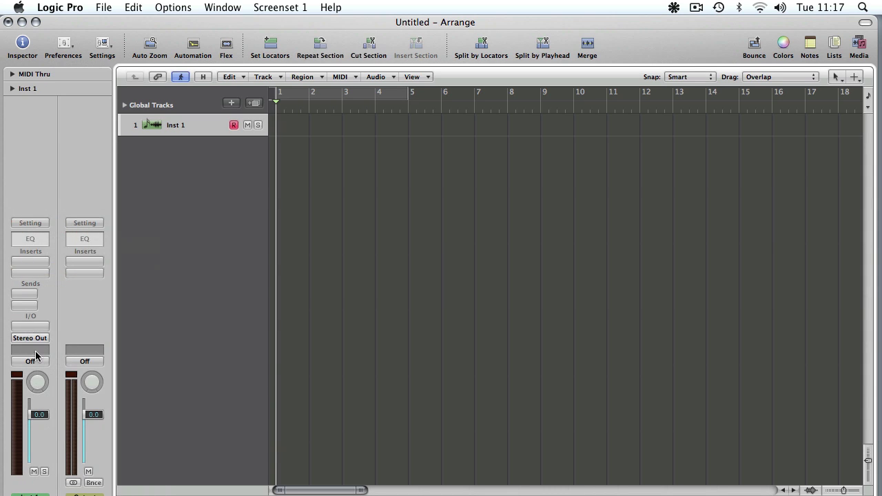
drag(30, 326, 196, 452)
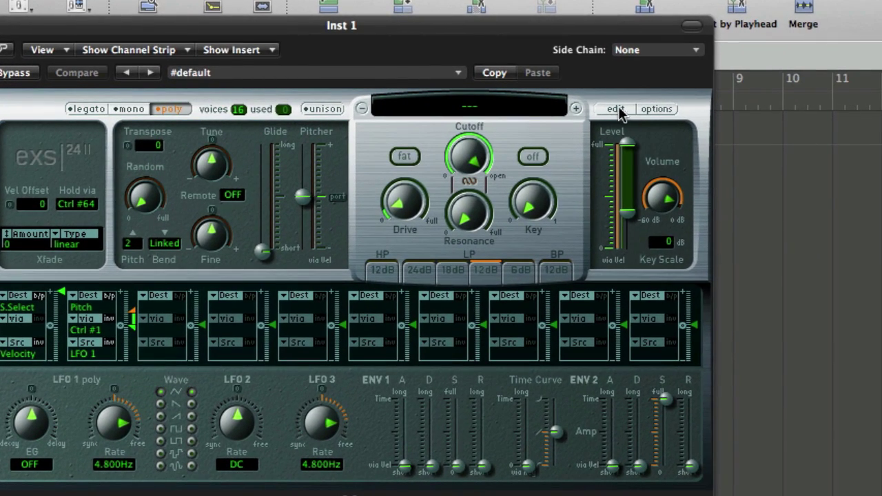
Open the EXS24 Instrument Editor on empty Instrument #2147 and reach the ReCycle Convert submenu.
click(614, 110)
drag(615, 55, 360, 20)
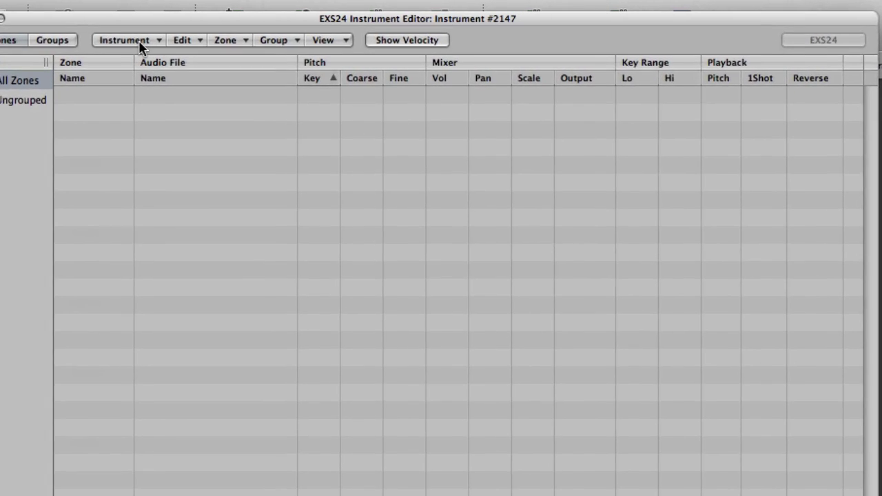
click(172, 36)
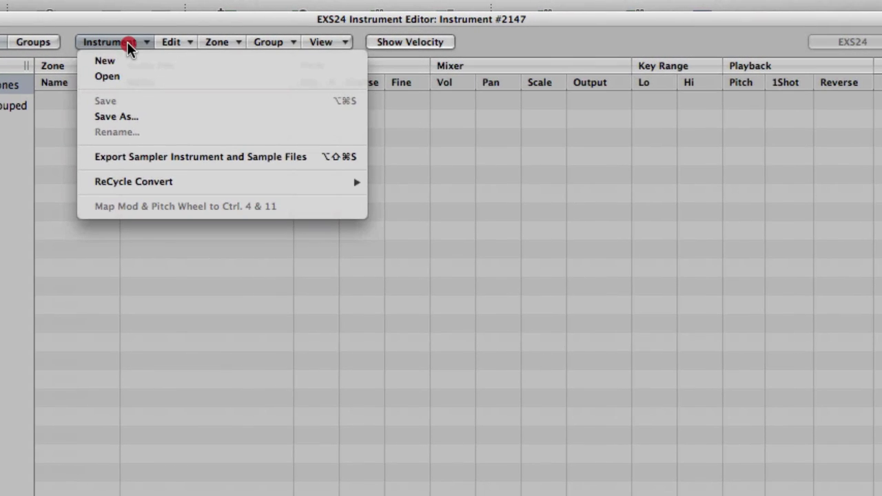
mouse_move(142, 178)
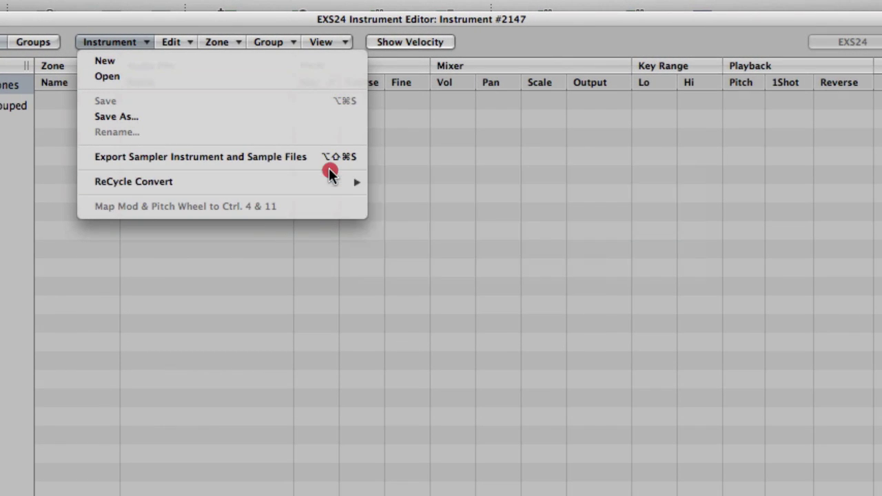
mouse_move(329, 188)
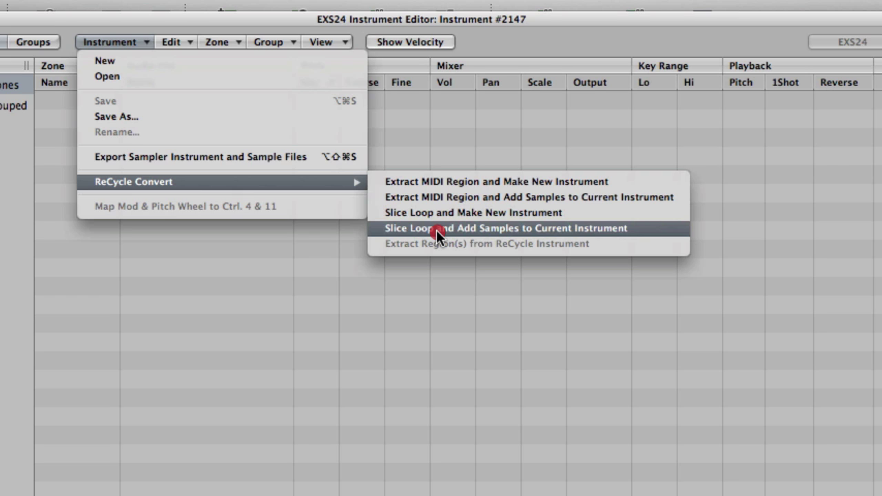
Choose Extract MIDI Region and Make New Instrument, then browse the WARDA sample folders.
click(447, 182)
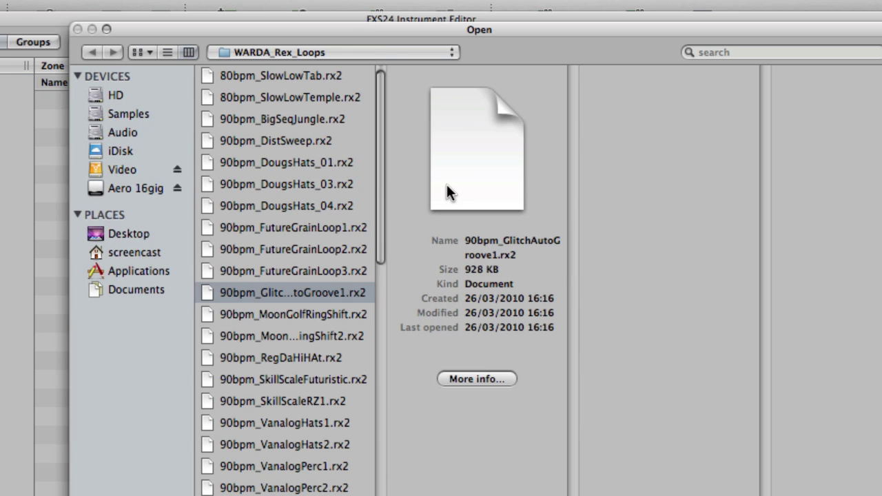
click(334, 52)
click(327, 68)
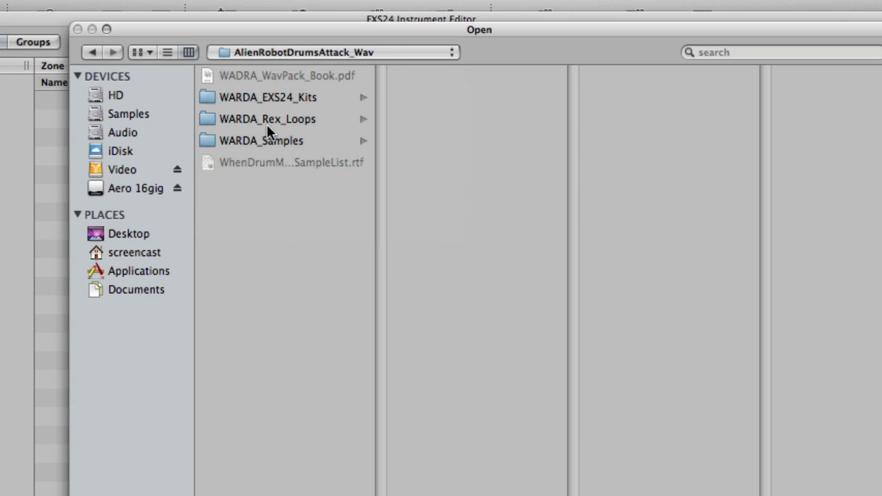
click(278, 95)
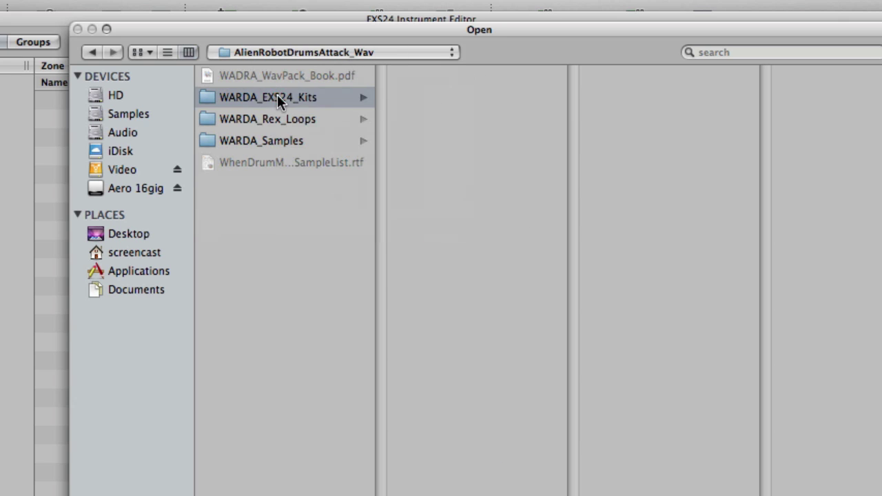
scroll(510, 143, down, 1)
scroll(511, 143, up, 1)
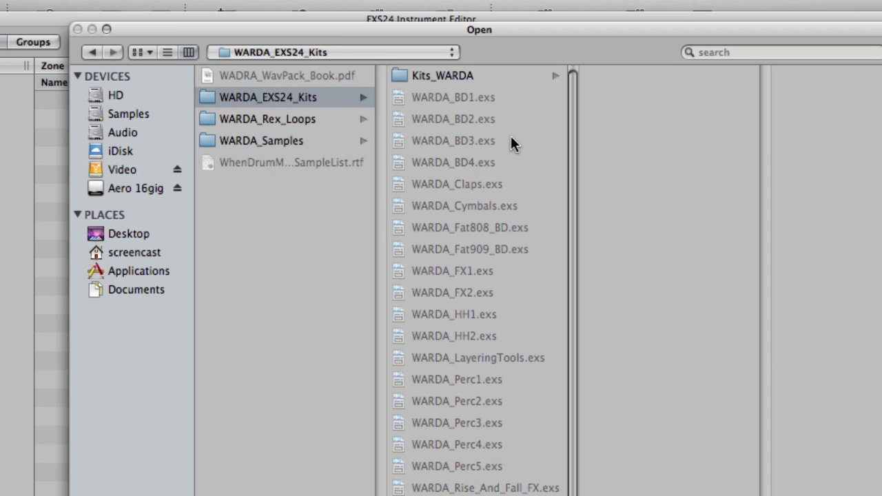
click(474, 80)
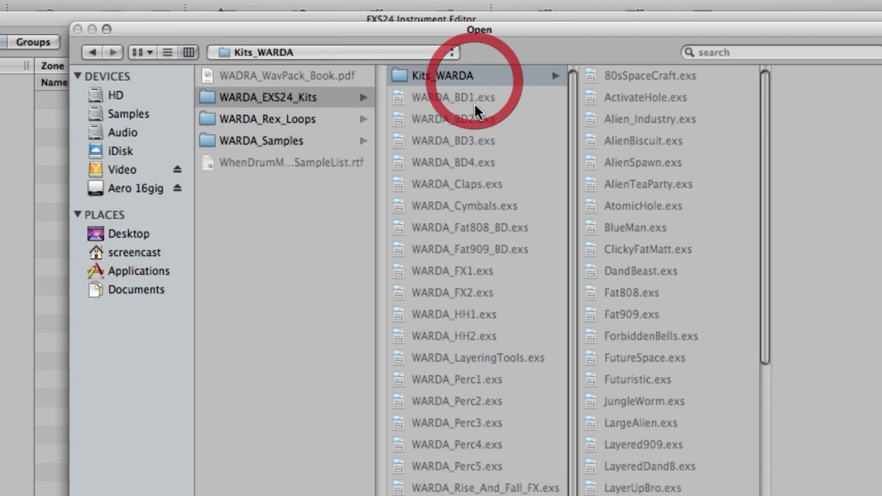
click(252, 138)
click(437, 74)
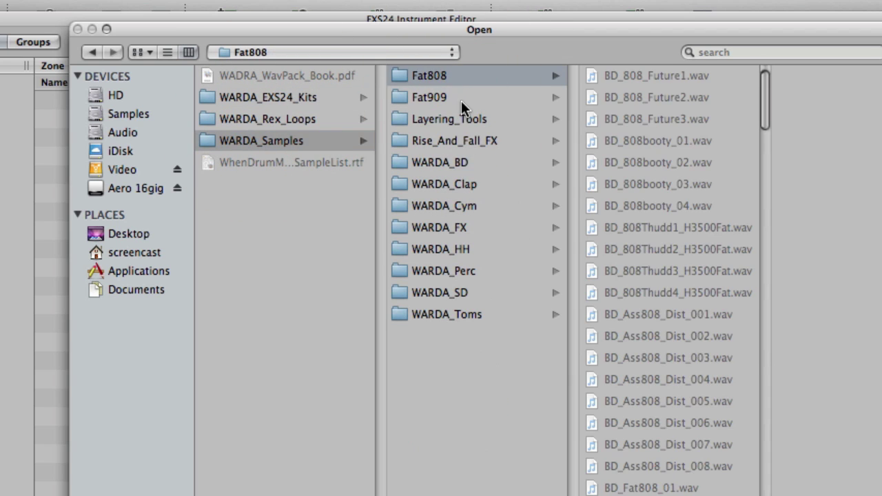
click(461, 101)
click(458, 119)
click(455, 142)
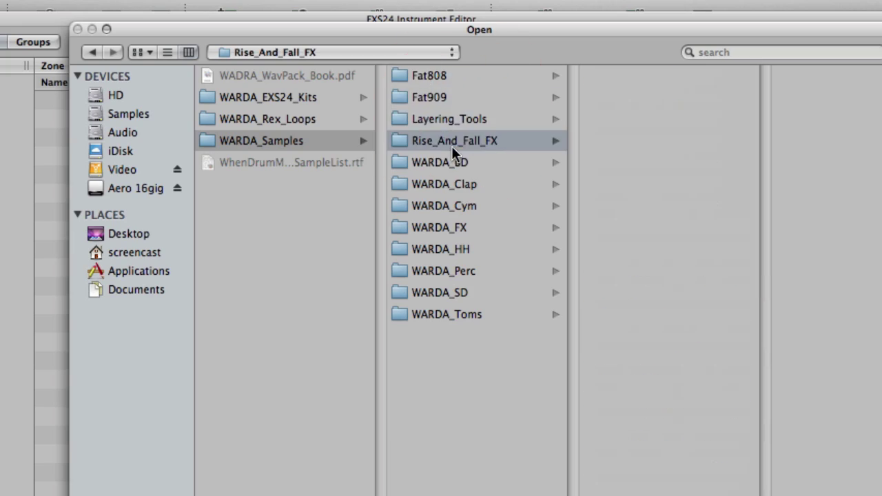
click(438, 213)
Open 130bpm_ClickClack.rx2 from the WARDA_Rex_Loops folder.
click(286, 120)
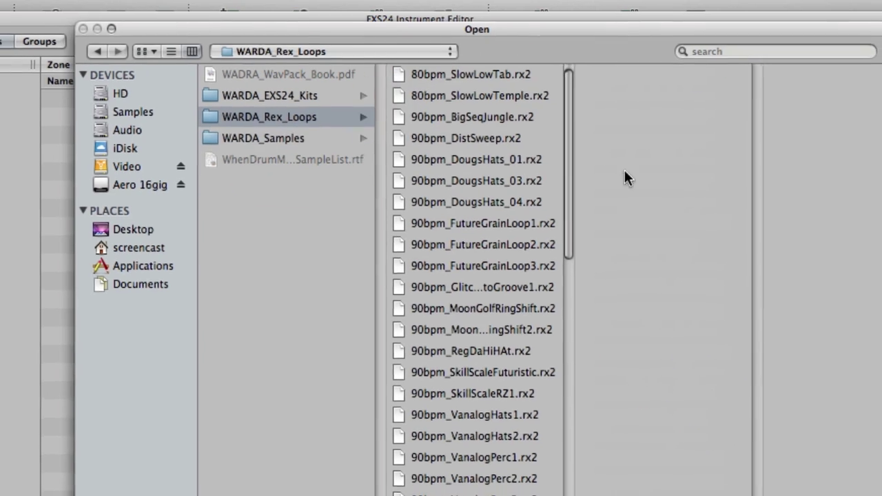
drag(545, 237, 495, 359)
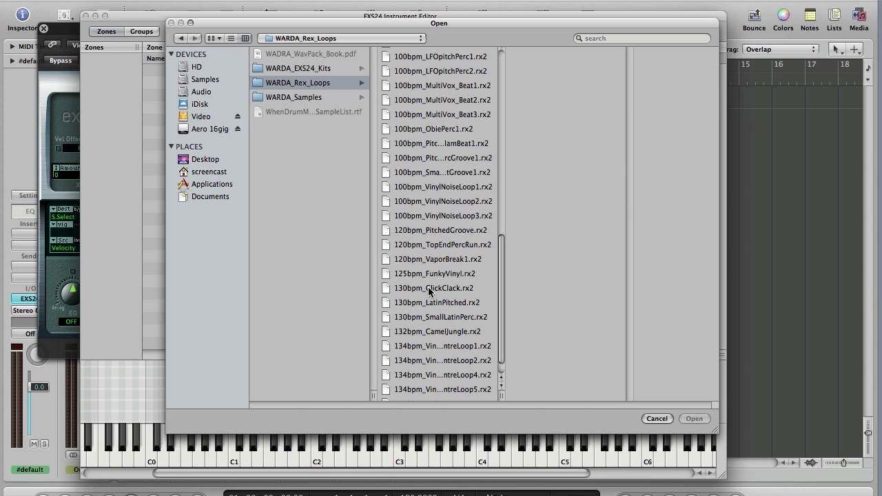
click(429, 289)
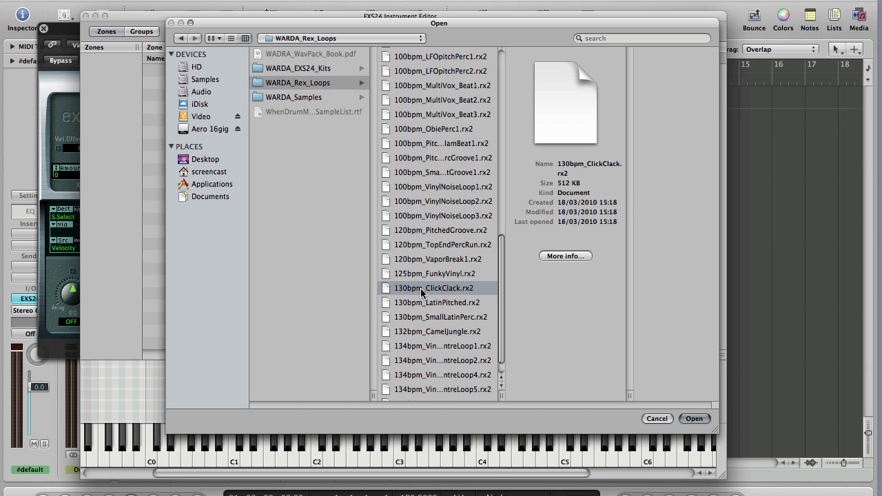
click(694, 419)
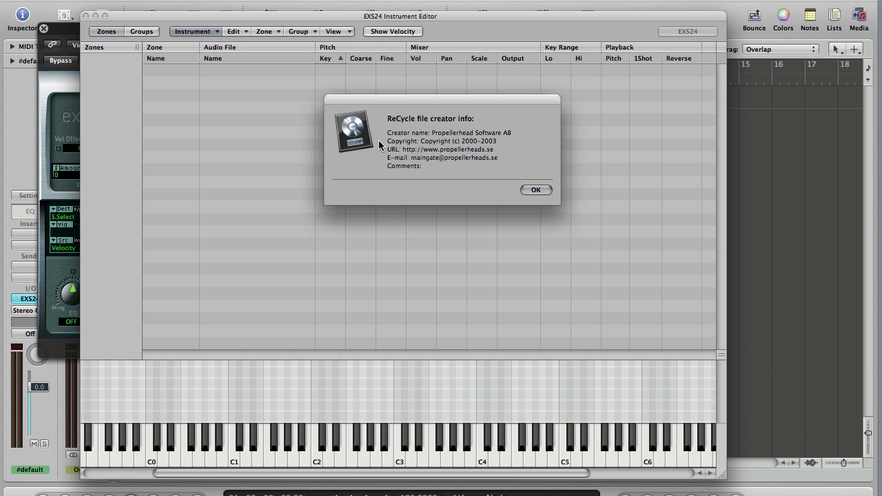
Dismiss the ReCycle file creator info notice.
click(541, 188)
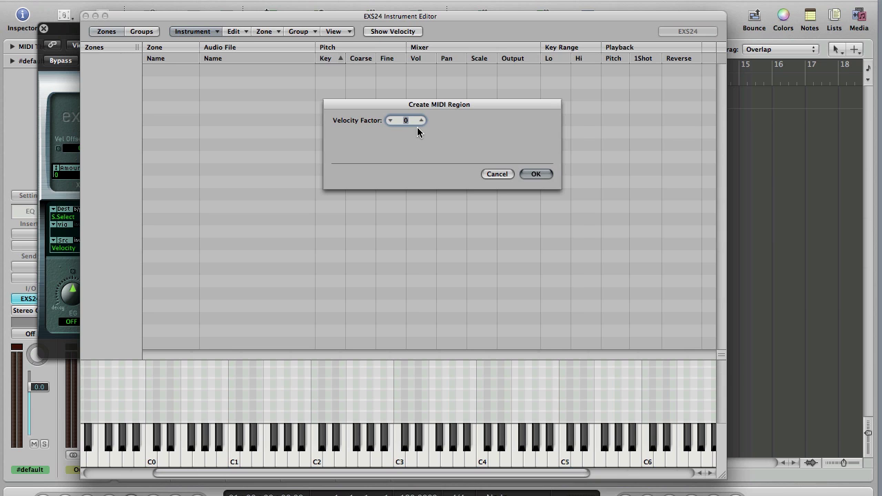
click(542, 175)
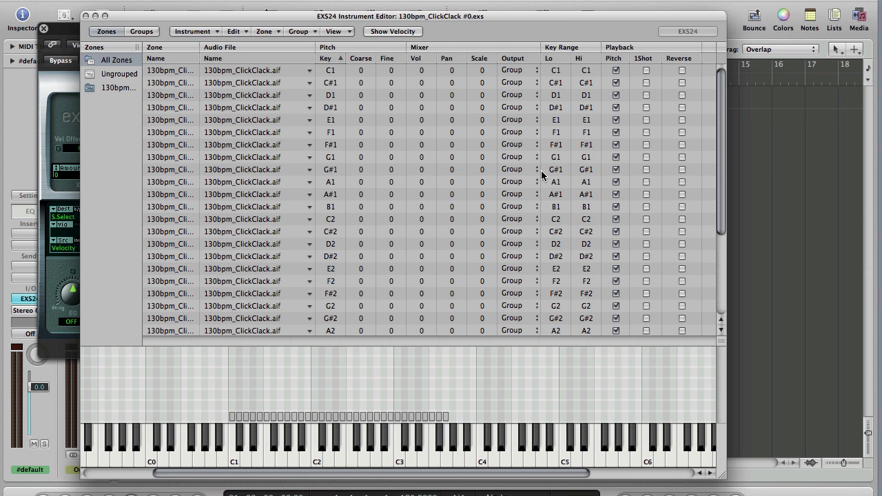
scroll(698, 284, down, 5)
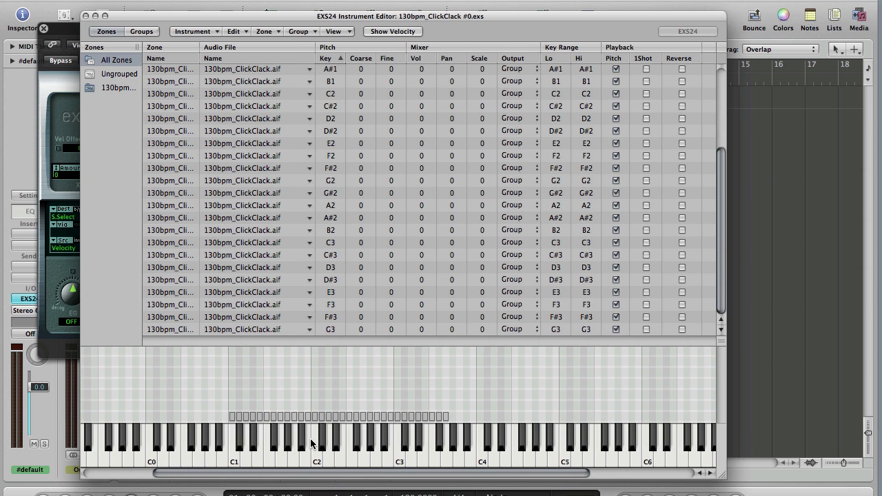
scroll(311, 445, right, 1)
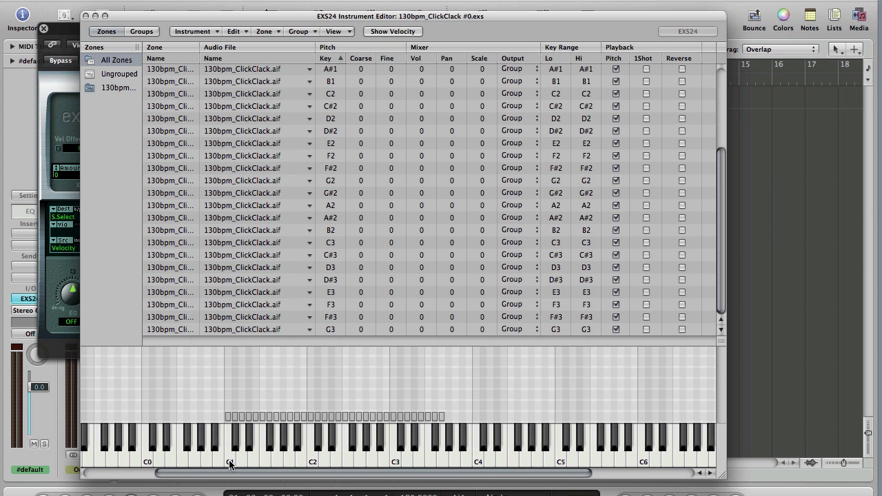
click(229, 462)
click(232, 460)
click(248, 443)
click(269, 461)
click(281, 460)
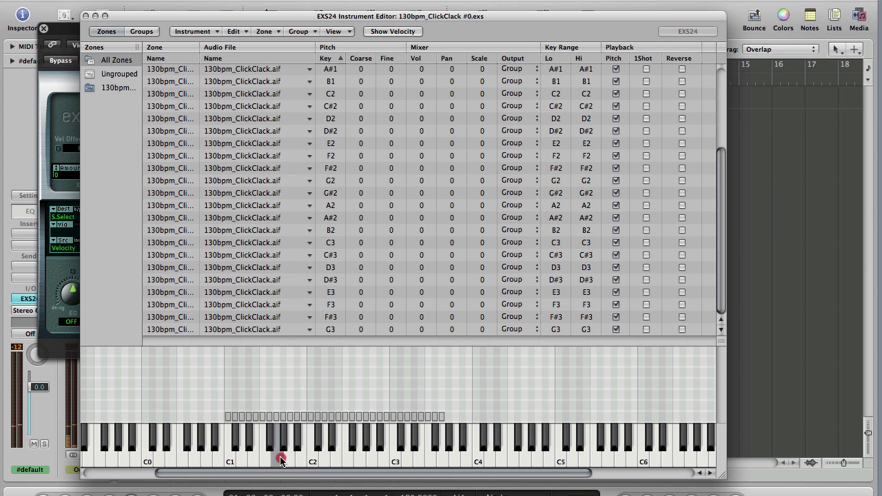
click(292, 461)
click(311, 464)
click(324, 462)
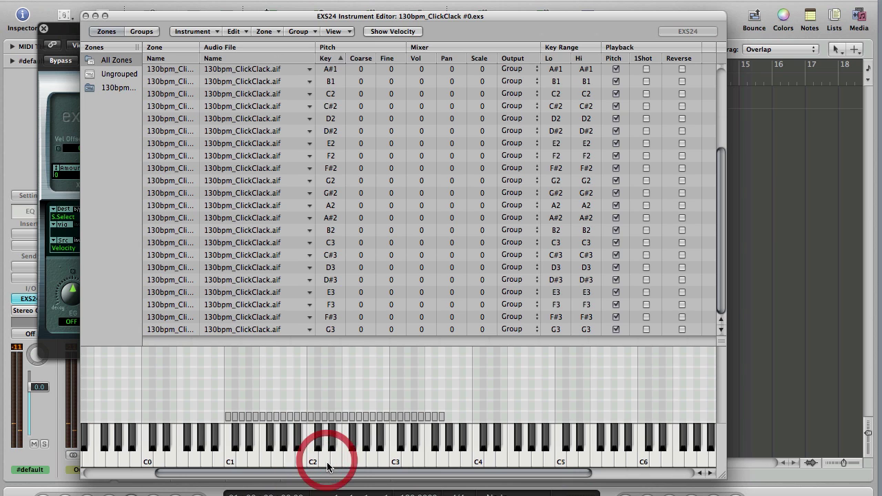
Close the EXS24 editor and plug-in windows, set a cycle over bars 1–3, and select the ClickClack region.
click(86, 16)
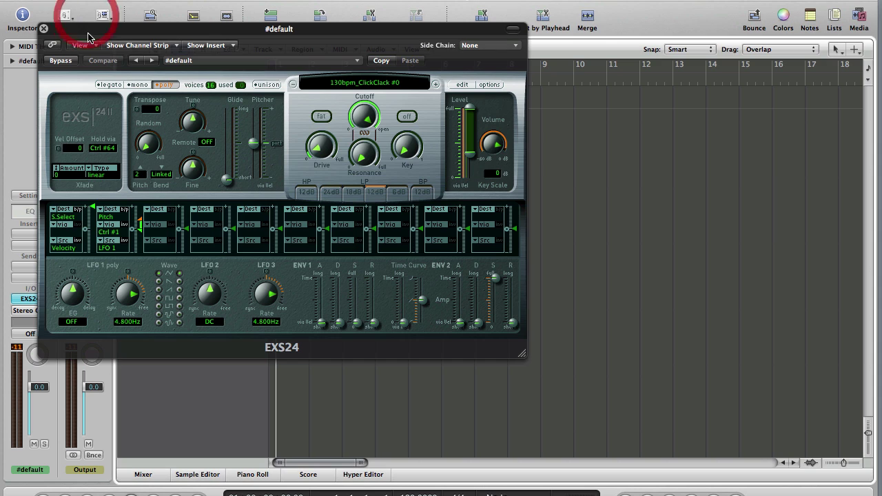
click(43, 30)
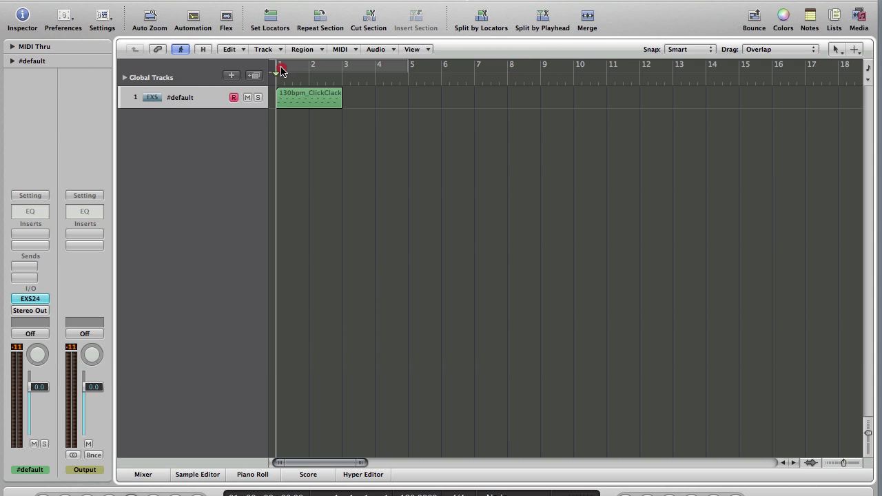
drag(281, 69, 345, 73)
click(188, 96)
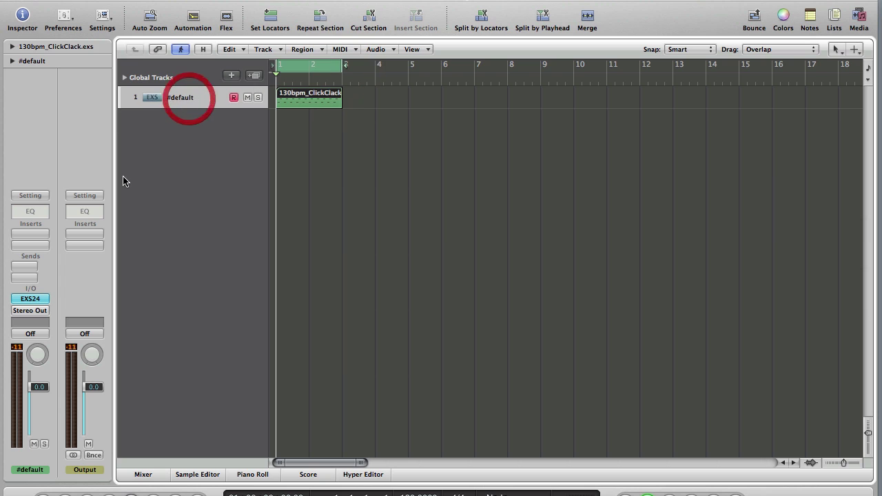
Open the ClickClack region in an enlarged Piano Roll and play its slice notes.
double_click(316, 104)
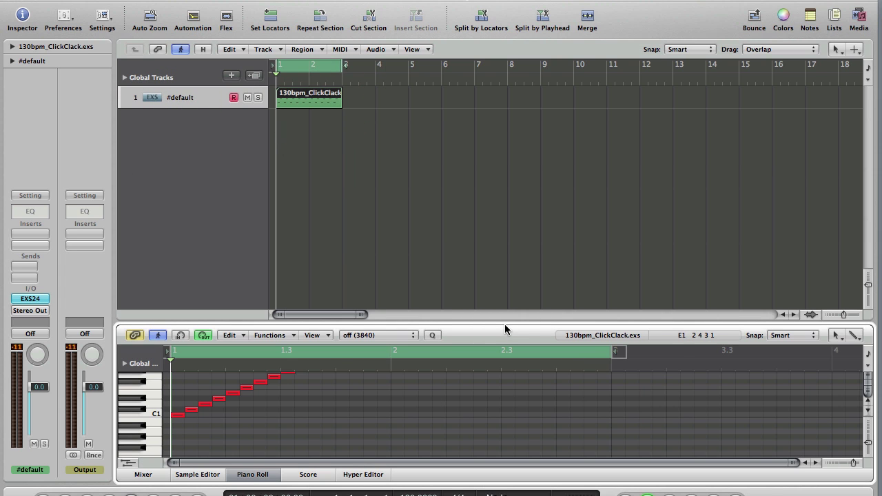
drag(505, 324, 512, 167)
scroll(510, 283, up, 5)
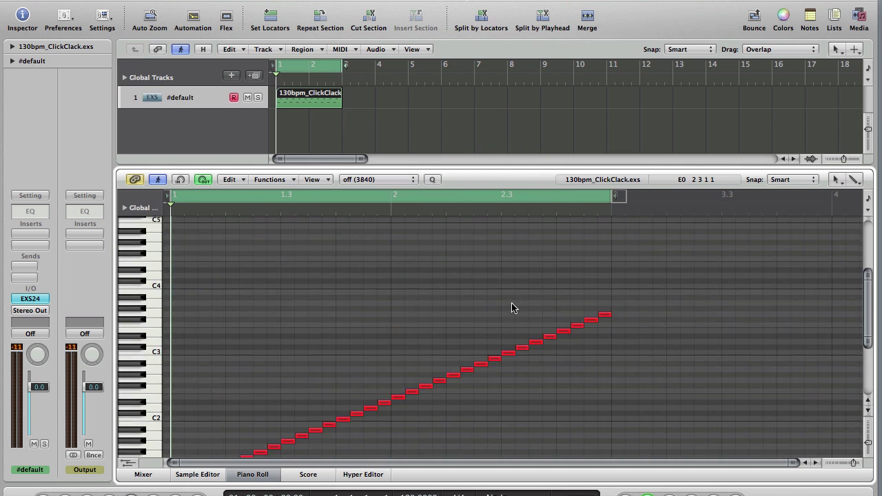
scroll(455, 374, up, 4)
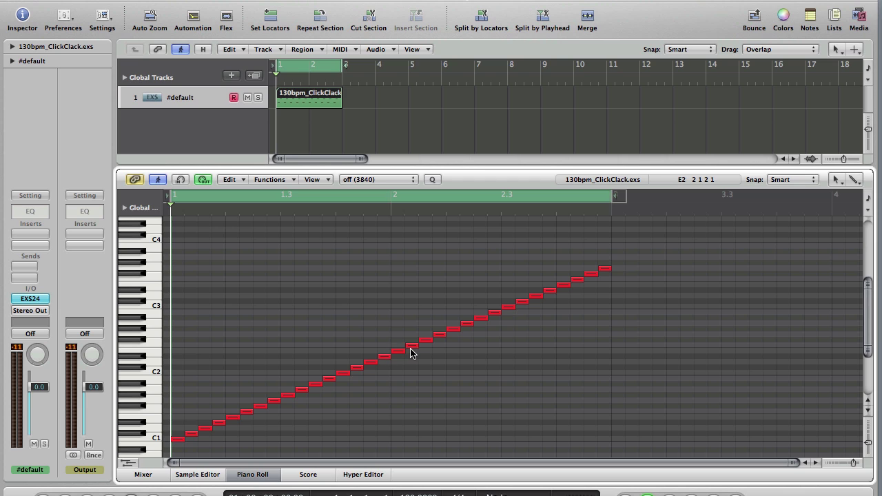
key(space)
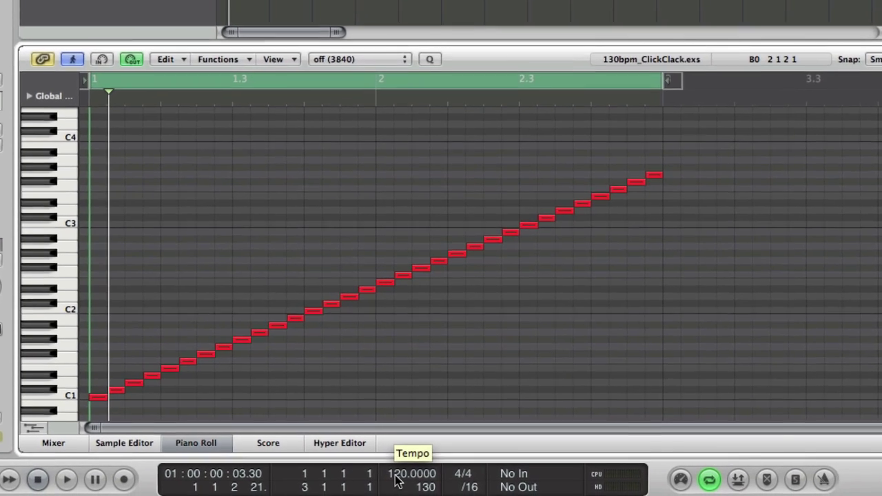
Set the tempo to 170 and play the region back.
double_click(397, 481)
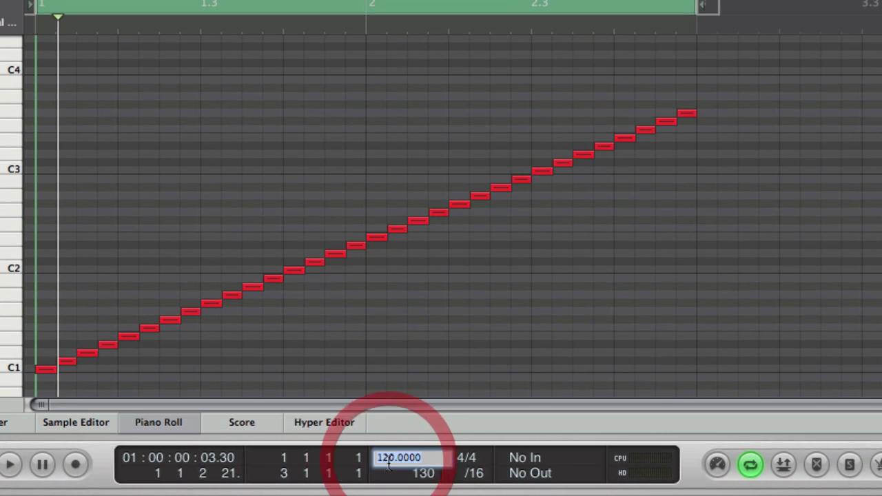
text(170)
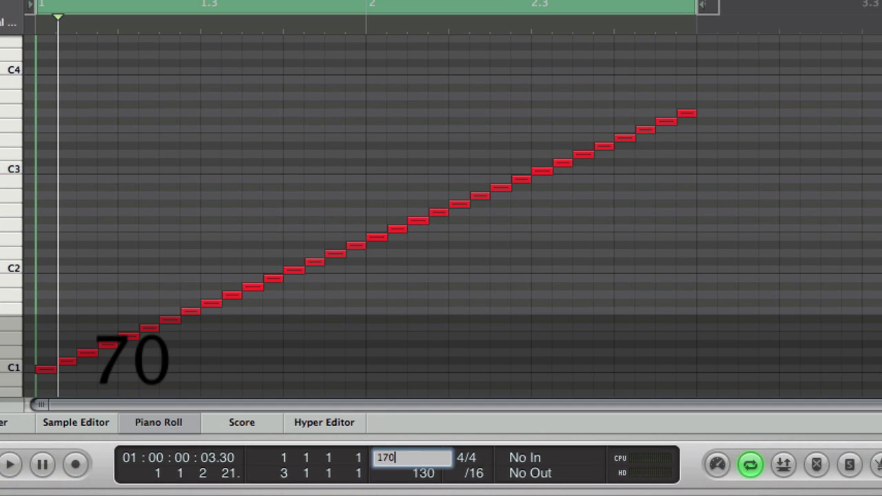
key(Return)
key(Return)
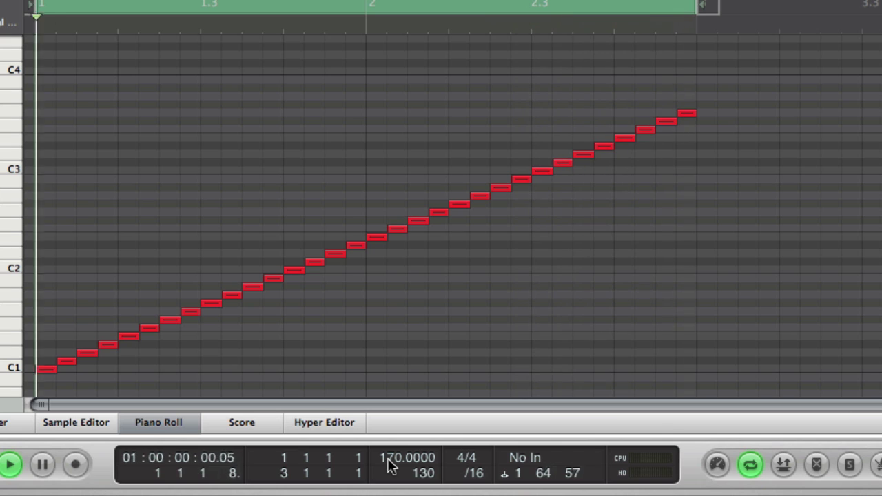
key(0)
Change the tempo to 80, play it back, then delete four slice notes at bar 2's start.
double_click(384, 461)
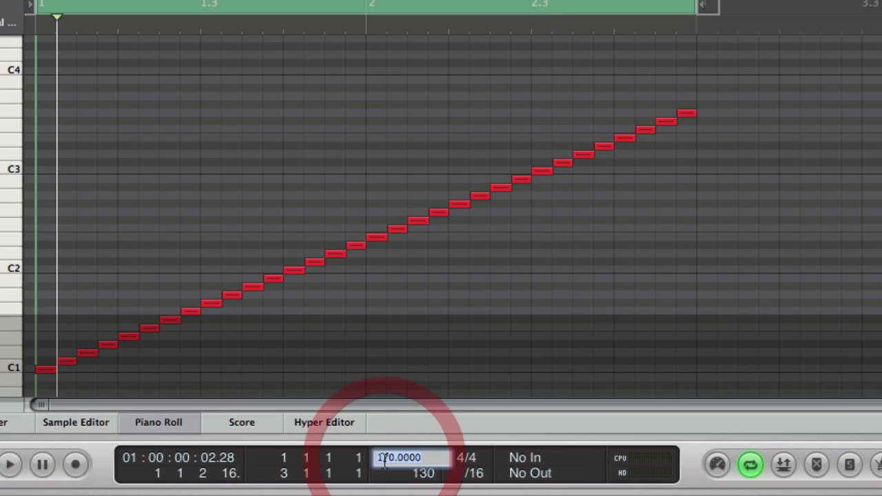
text(80)
key(Return)
key(0)
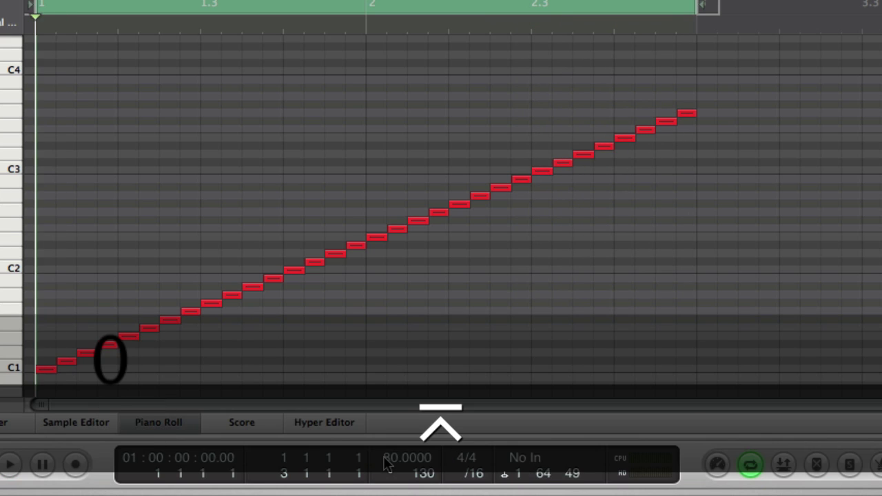
key(Return)
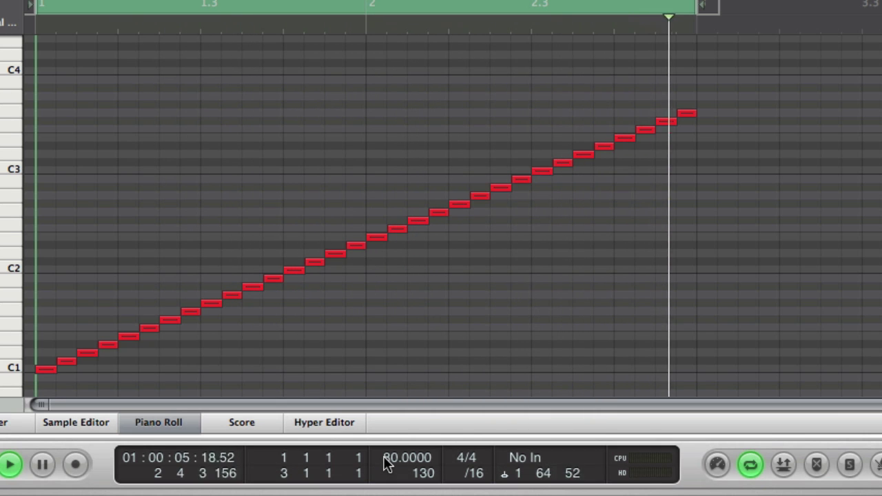
key(0)
key(0)
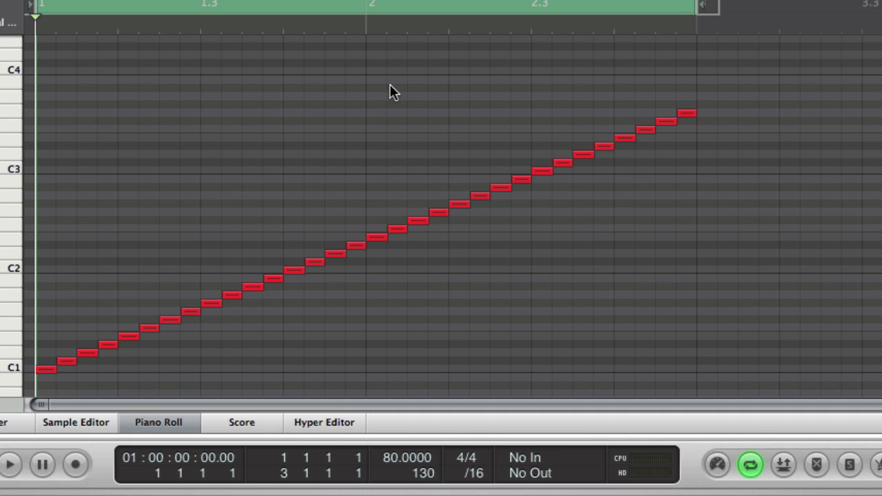
drag(385, 99, 445, 325)
key(Delete)
Play the edited region, then undo to restore the deleted notes.
key(KP_0)
key(KP_Enter)
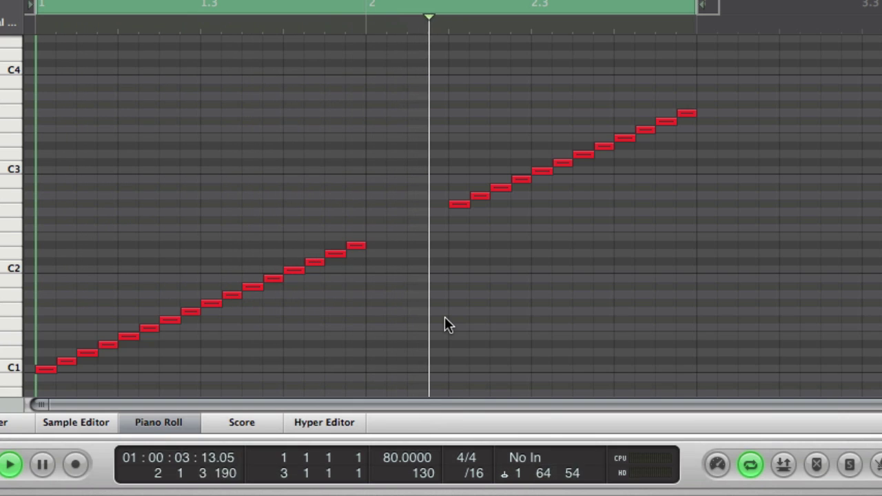
key(KP_0)
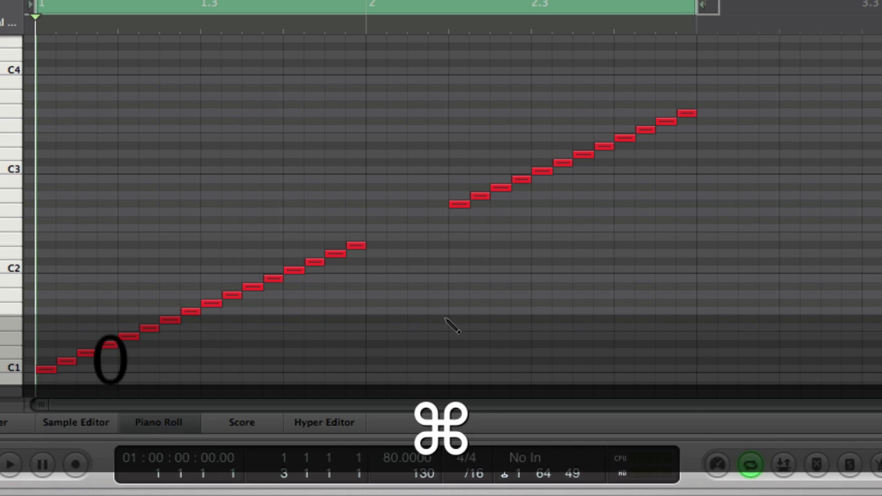
key(super+z)
Delete the second-half notes and copy the four notes before bar 2 into that space.
click(474, 156)
drag(473, 156, 695, 253)
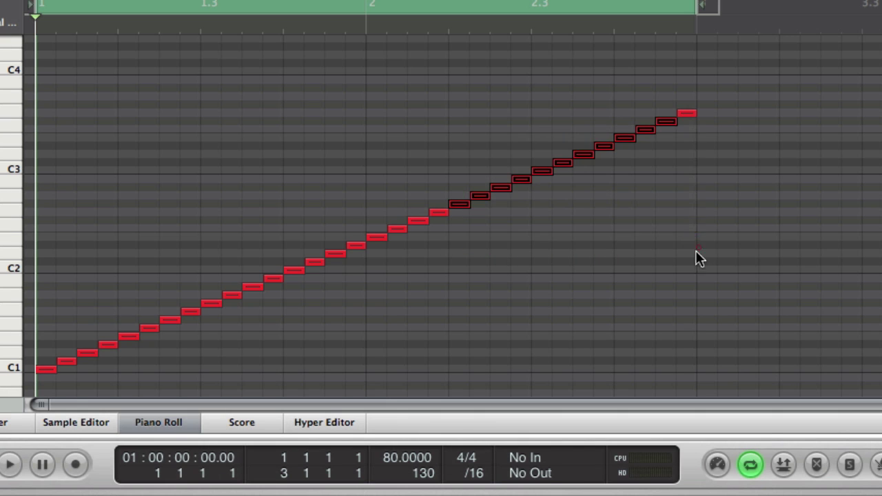
key(BackSpace)
click(689, 158)
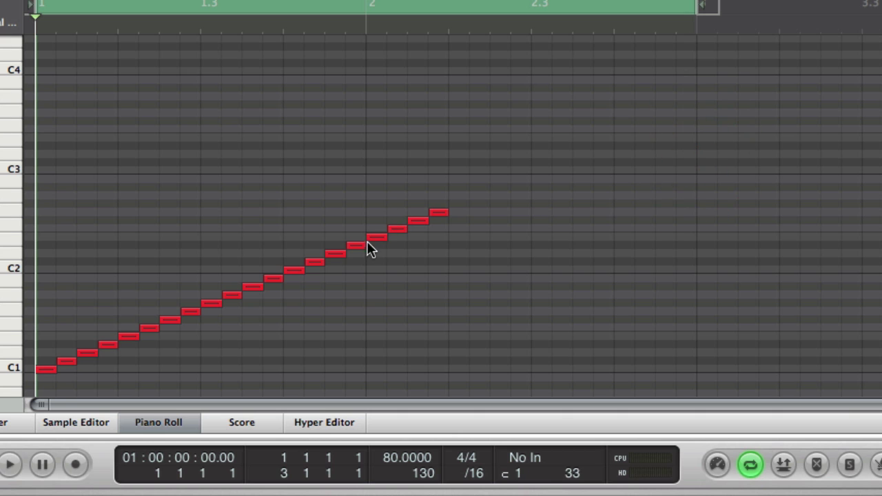
drag(374, 187, 453, 269)
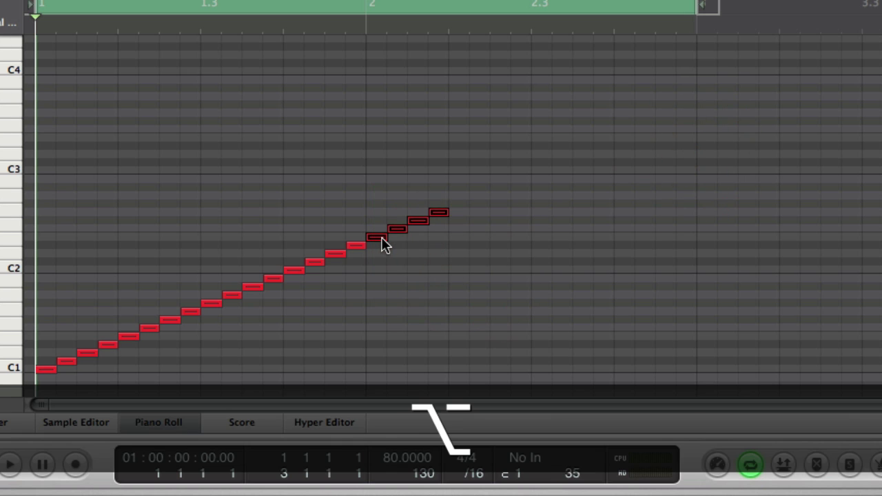
drag(377, 238, 535, 240)
Add more copies of the short four-note figure across the second half and play the result.
key(alt)
key(alt)
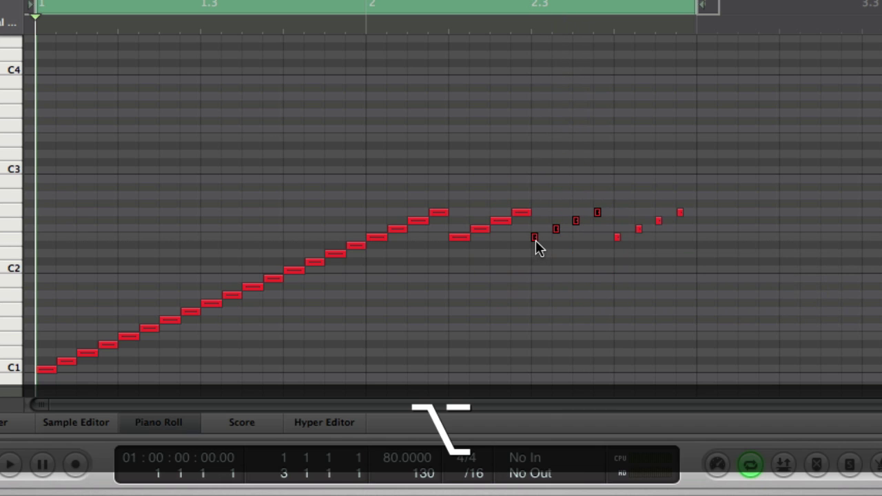
drag(541, 245, 545, 244)
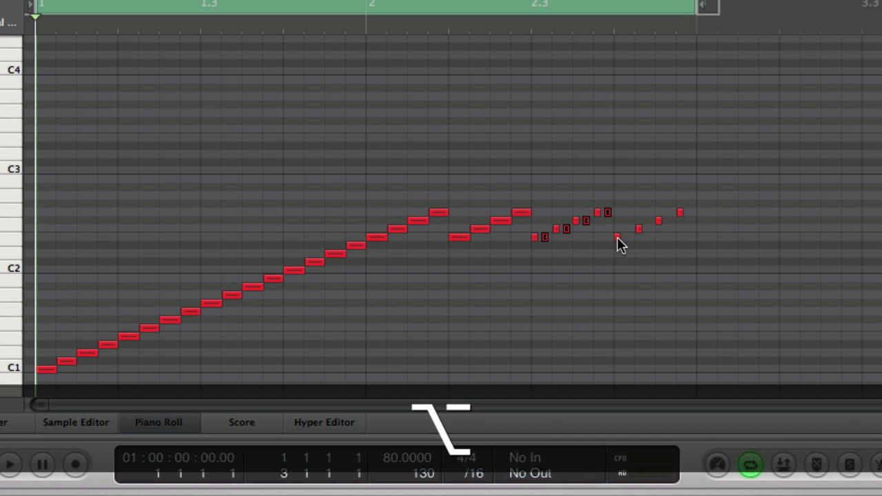
alt+click(617, 239)
click(617, 155)
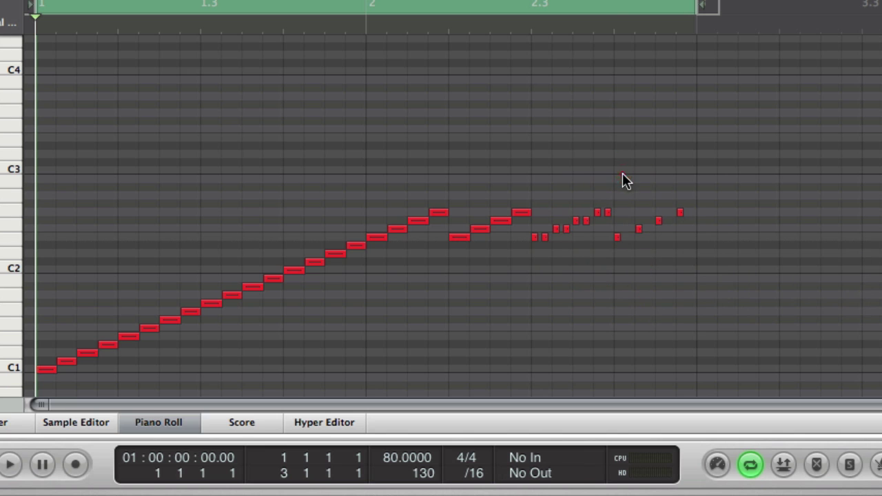
drag(696, 260, 619, 199)
mouse_move(616, 242)
mouse_down()
mouse_move(630, 244)
mouse_move(624, 238)
mouse_up()
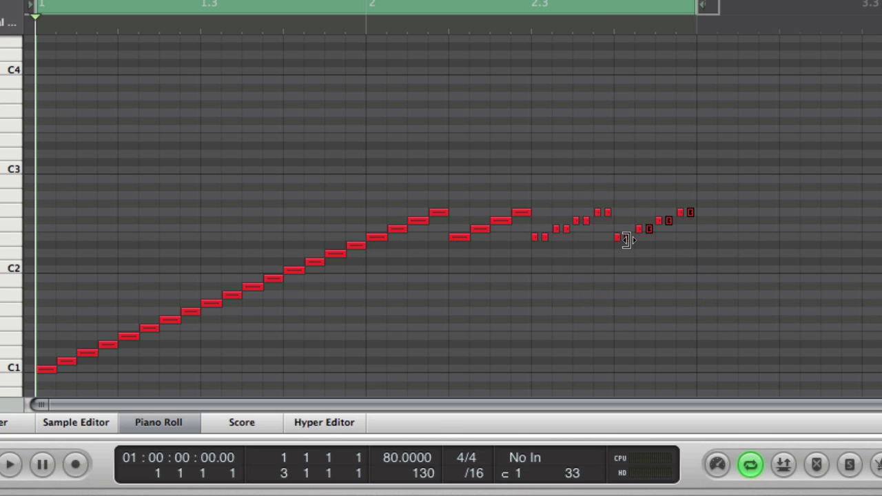
key(0)
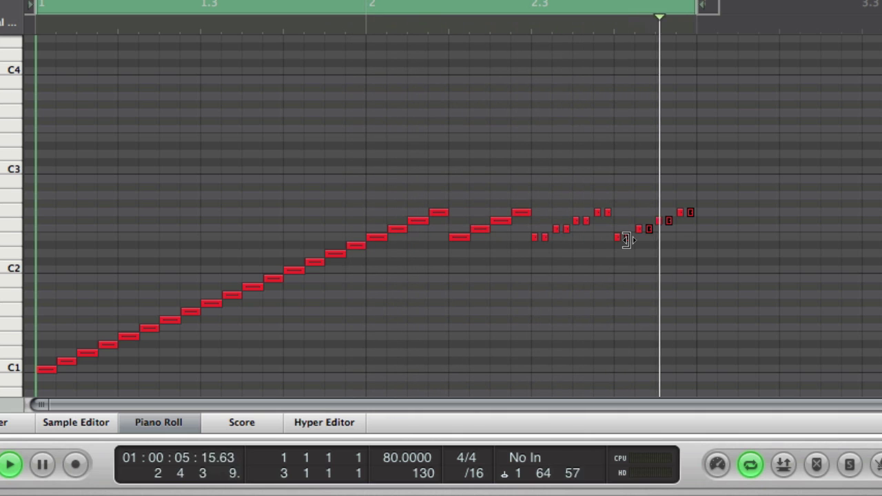
key(0)
key(0)
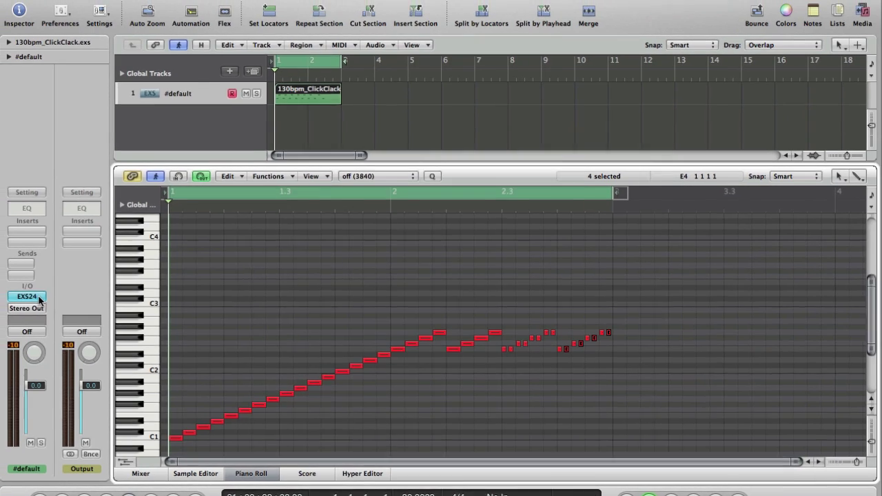
In the EXS24 editor, choose ReCycle Convert to add another REX loop's slices, browsing WARDA_Rex_Loops.
click(31, 301)
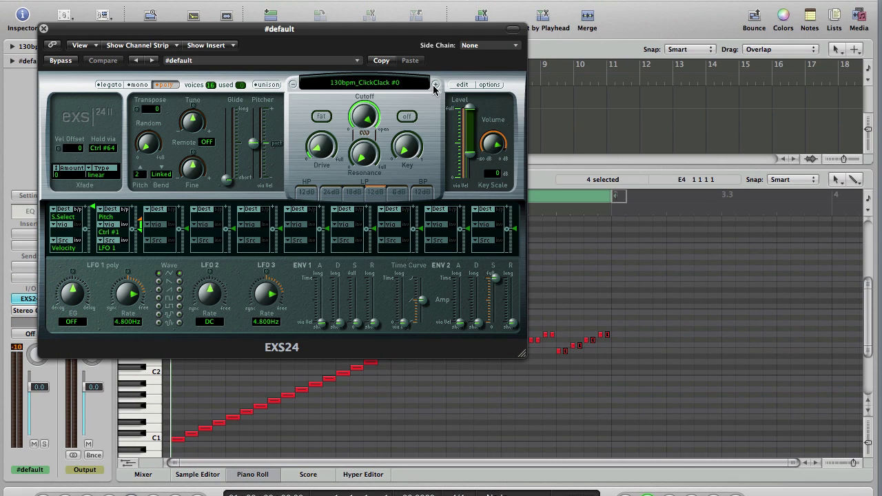
click(461, 85)
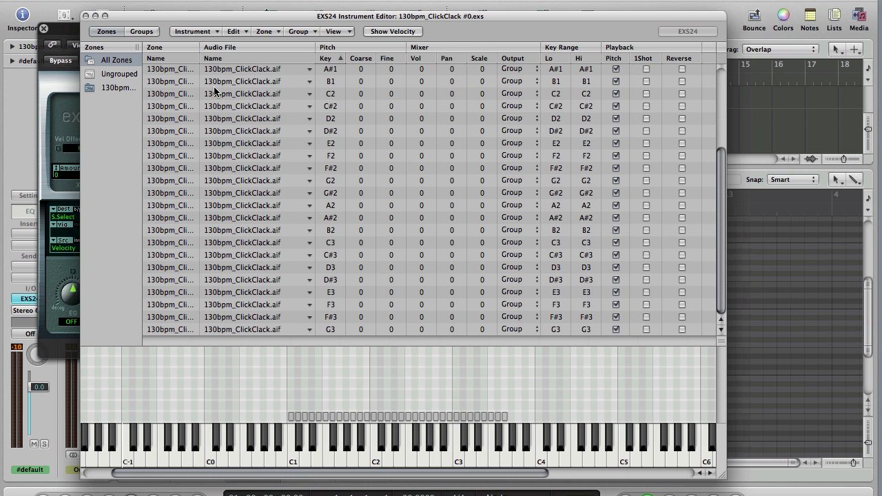
click(196, 31)
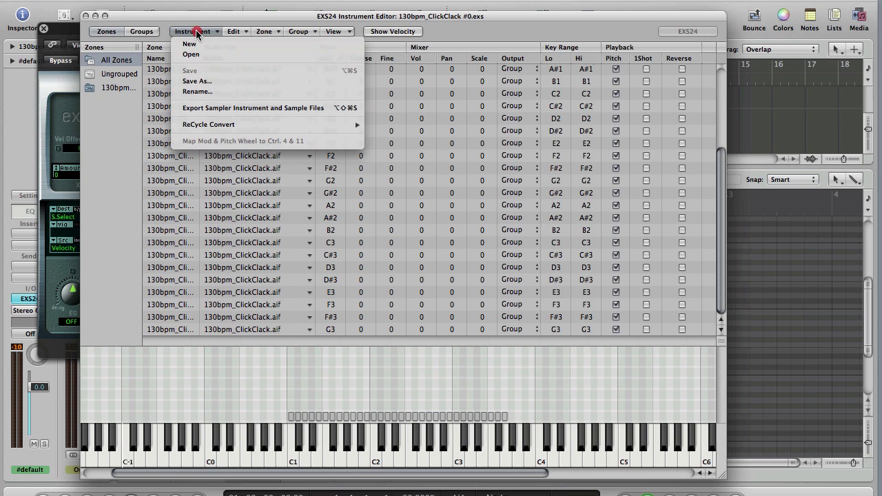
click(204, 125)
click(403, 135)
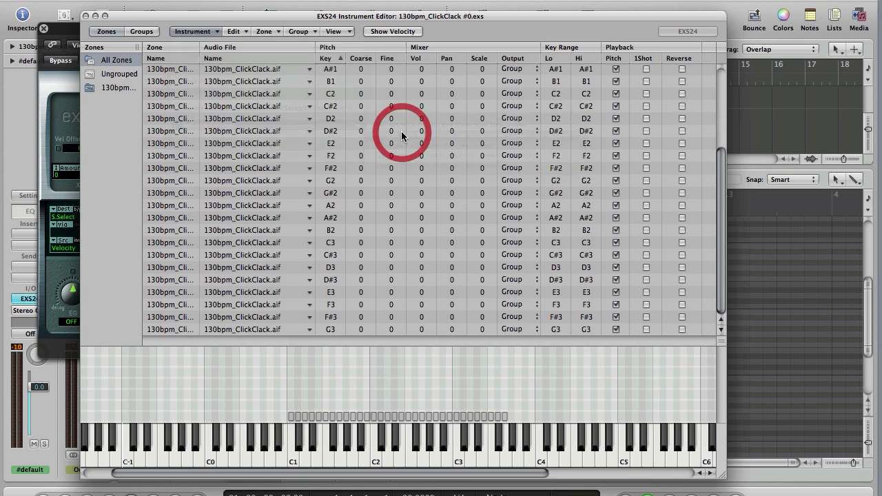
scroll(337, 285, down, 5)
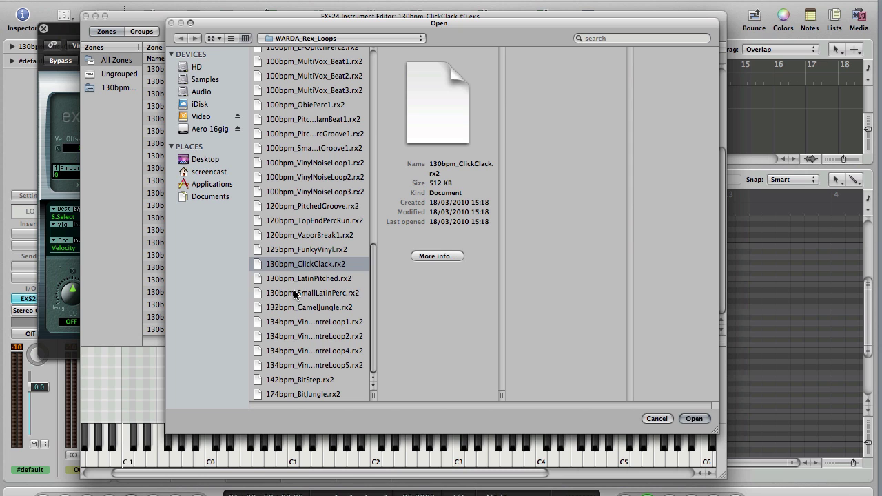
Load 130bpm_SmallLatinPerc.rx2 as a second group, confirm the dialogs, and play its slices on the keyboard.
click(316, 296)
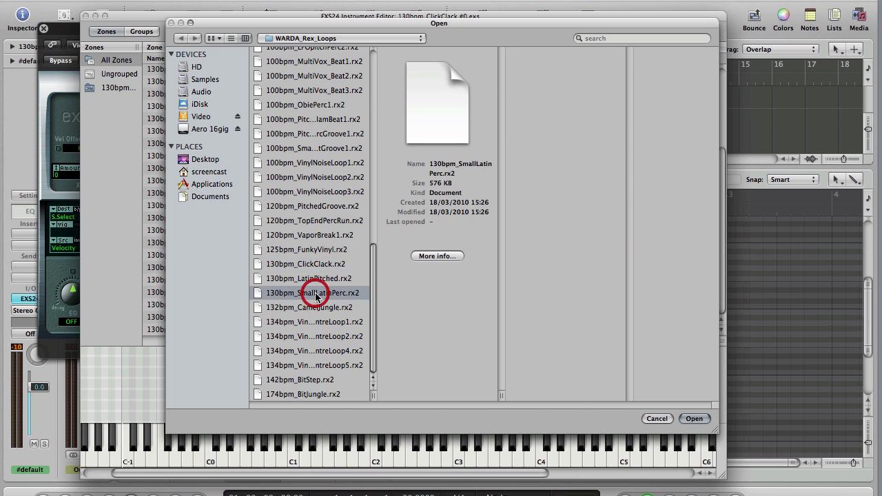
click(694, 418)
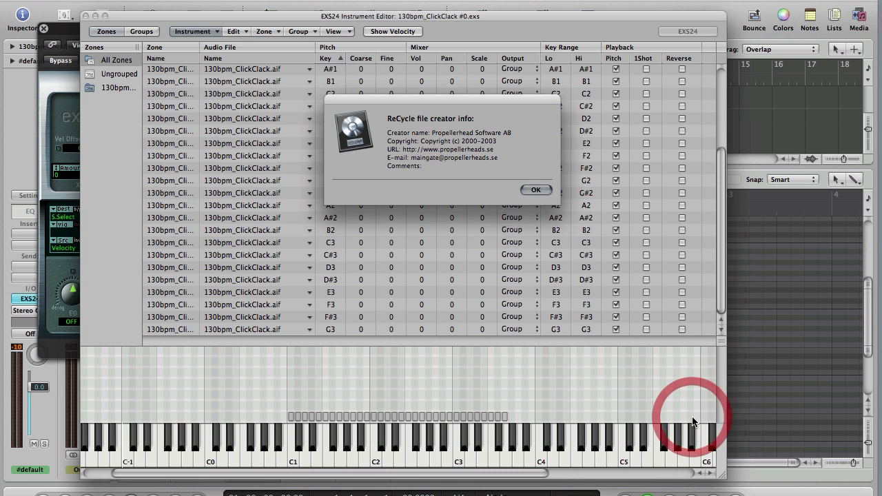
click(539, 191)
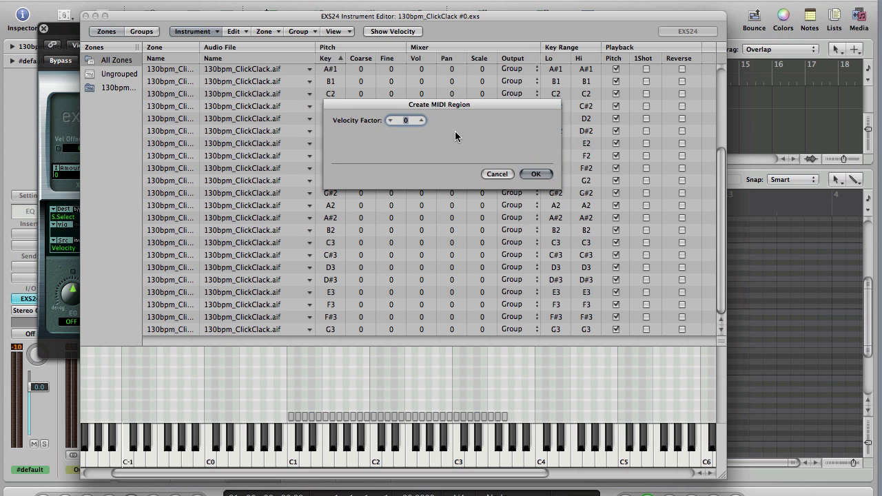
click(535, 175)
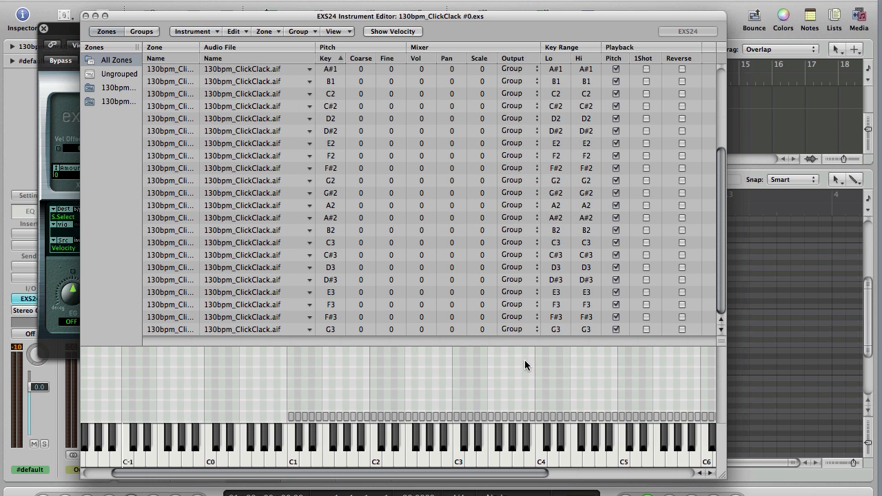
scroll(524, 360, right, 5)
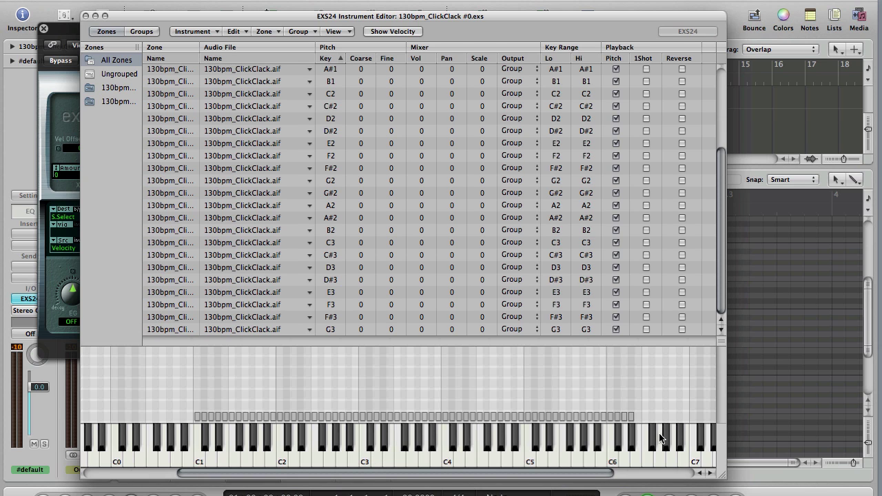
mouse_move(402, 455)
mouse_down()
mouse_move(492, 461)
mouse_move(503, 444)
mouse_move(528, 457)
mouse_move(565, 445)
mouse_move(583, 457)
mouse_move(595, 444)
mouse_up()
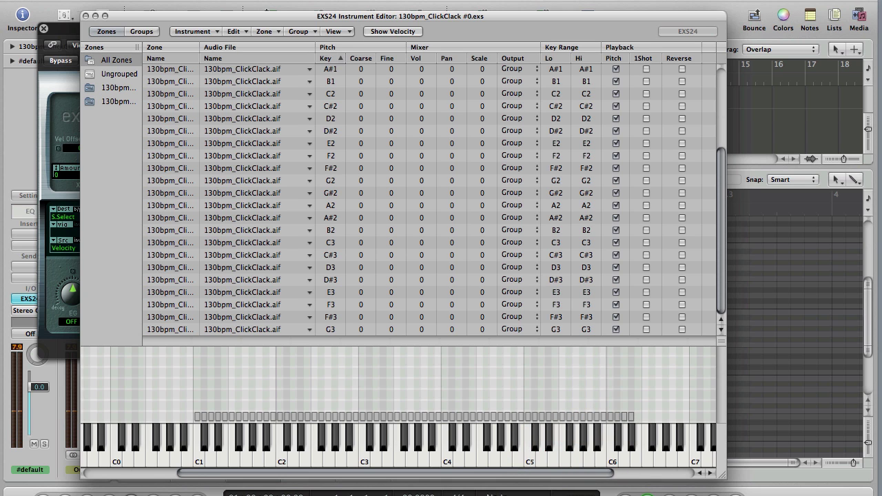
Close the EXS24 windows, move the SmallLatinPerc region to bar 3, and extend the cycle to bar 5.
click(85, 16)
click(42, 27)
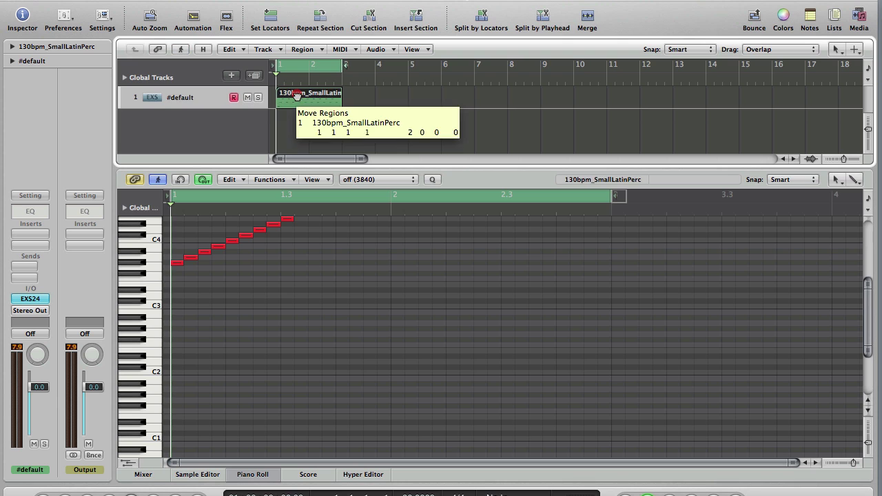
drag(302, 94, 366, 99)
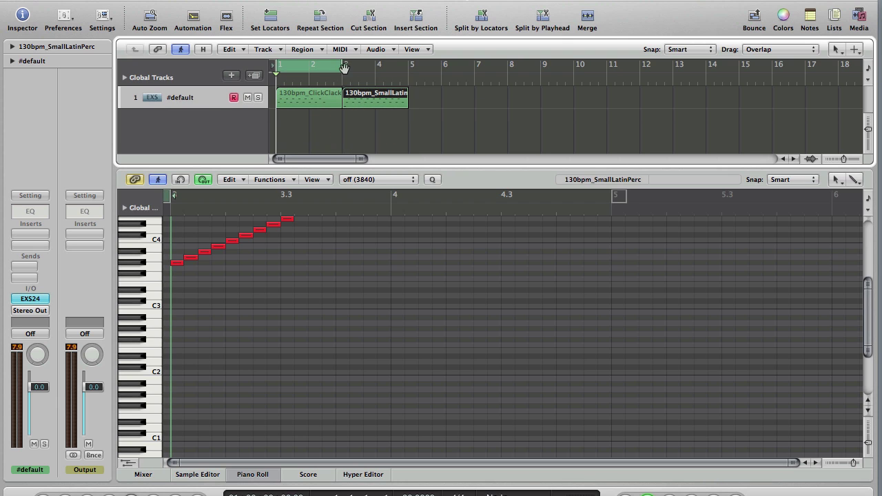
drag(343, 66, 409, 66)
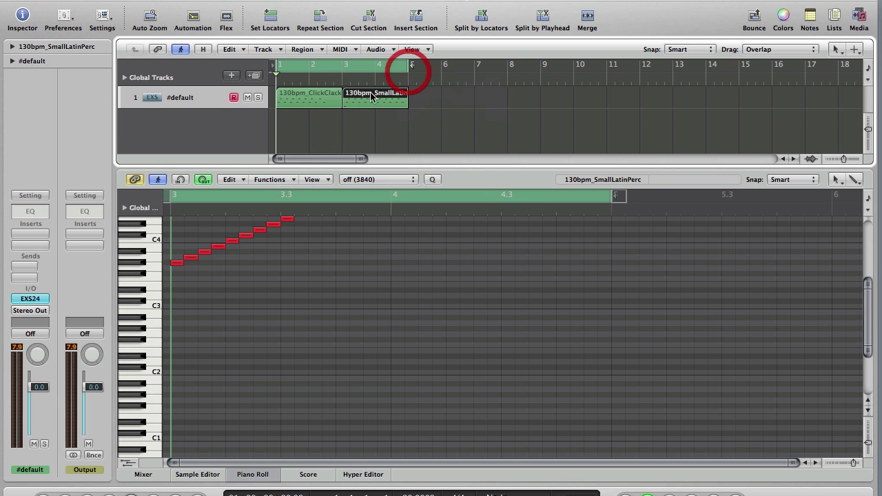
Select both loop regions on the #default track, then deselect them.
click(178, 98)
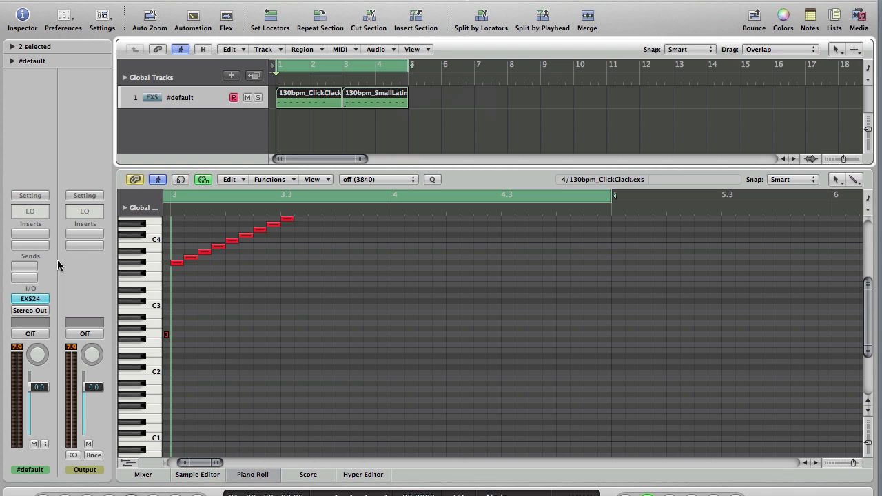
scroll(235, 299, left, 10)
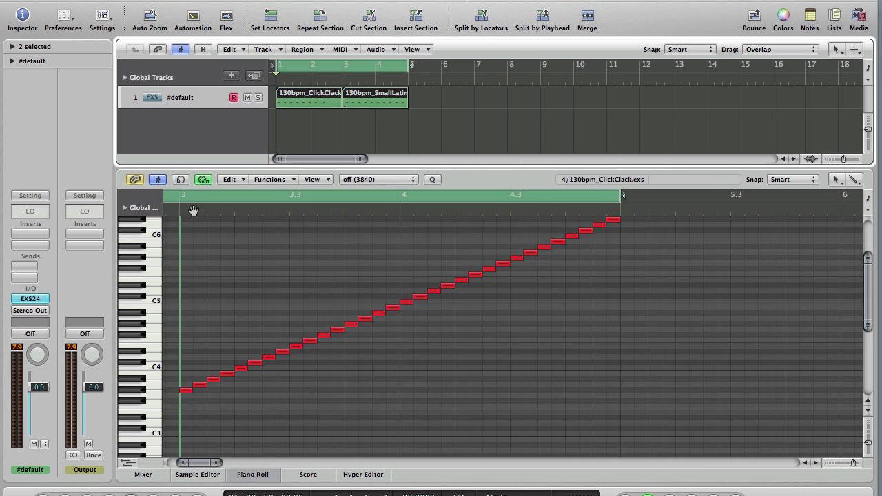
drag(331, 136, 285, 93)
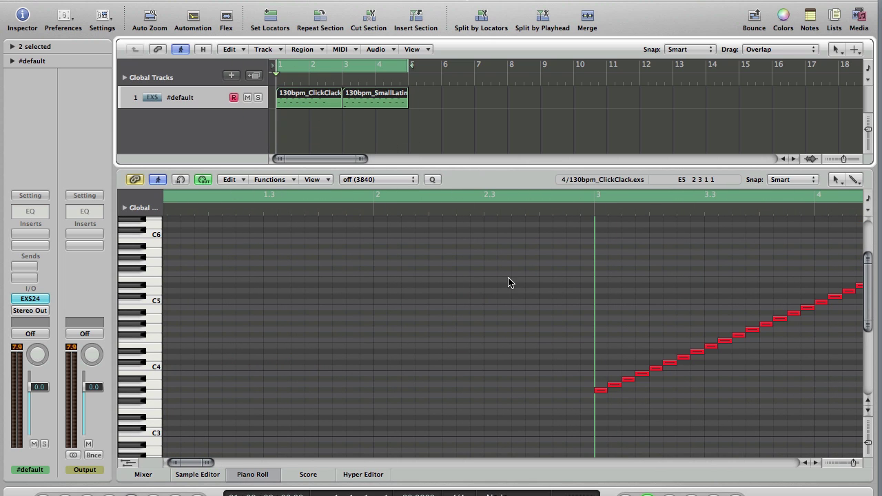
click(402, 131)
Join the ClickClack and SmallLatinPerc regions with the Glue Tool.
key(Escape)
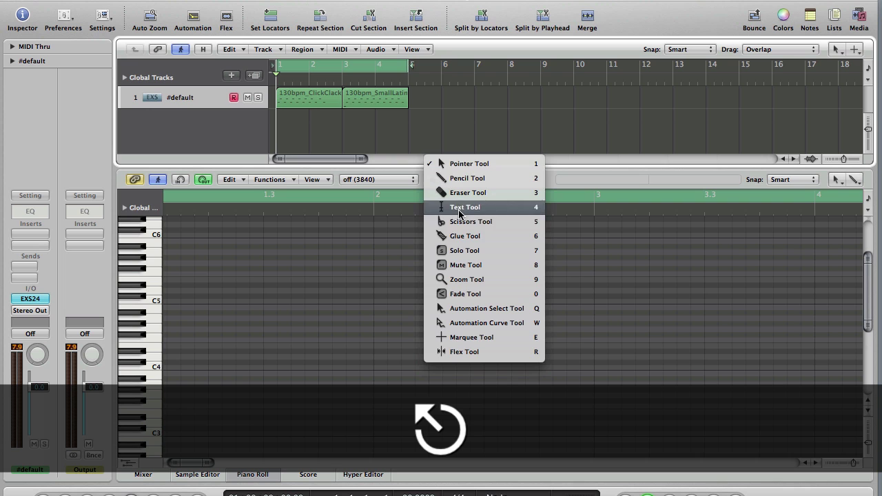
click(466, 237)
drag(418, 102, 306, 99)
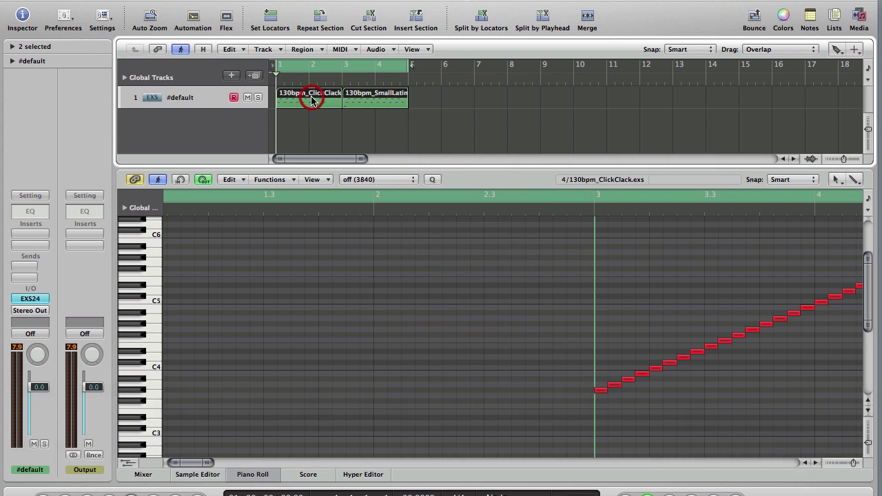
key(super+z)
key(Escape)
key(Escape)
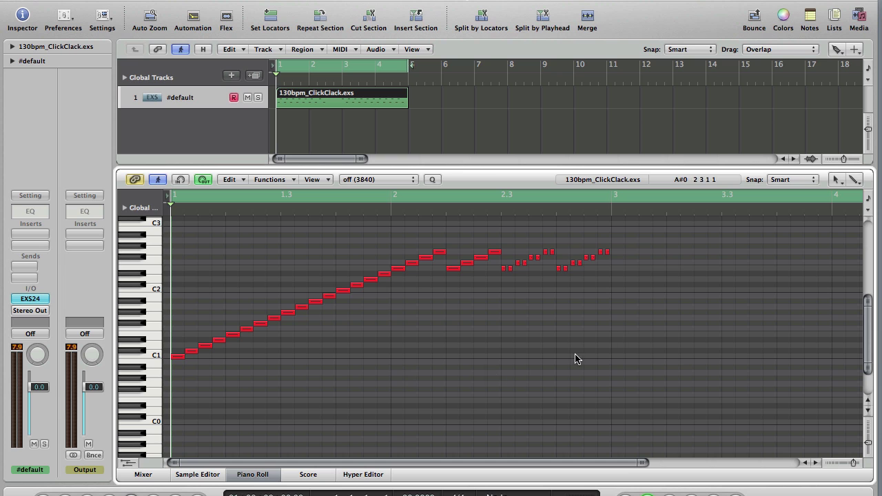
Play back the glued 130bpm_ClickClack.exs region spanning bars 1–5.
scroll(525, 425, up, 10)
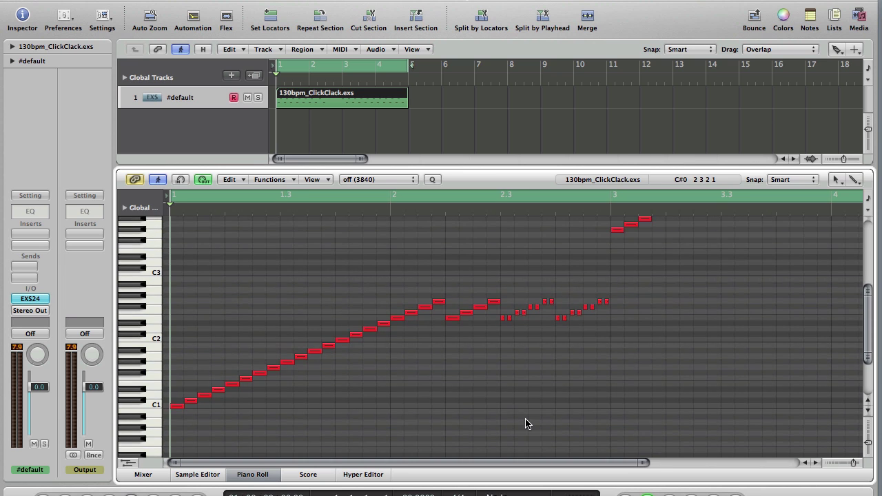
scroll(524, 408, right, 5)
scroll(522, 408, up, 6)
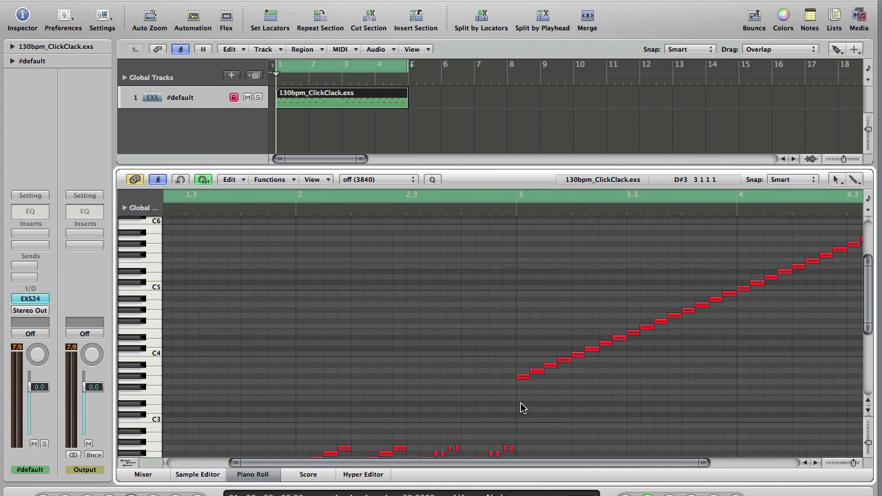
scroll(522, 408, right, 5)
scroll(521, 408, up, 3)
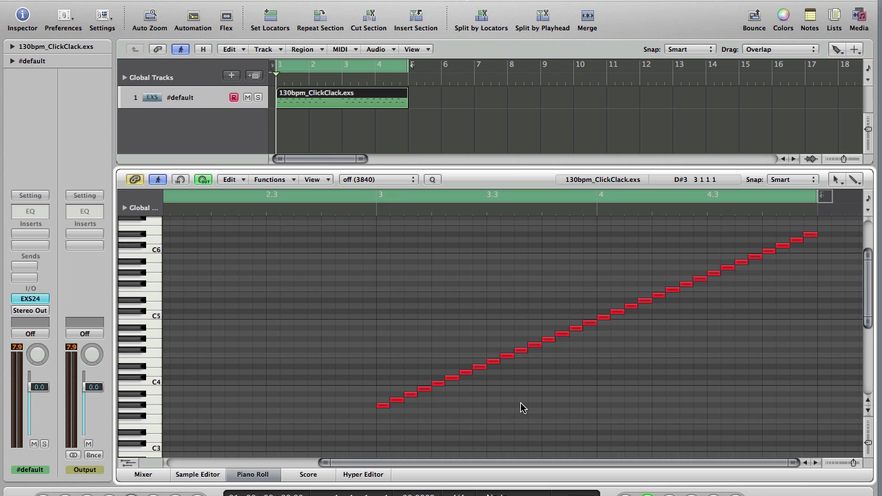
key(space)
scroll(432, 258, down, 8)
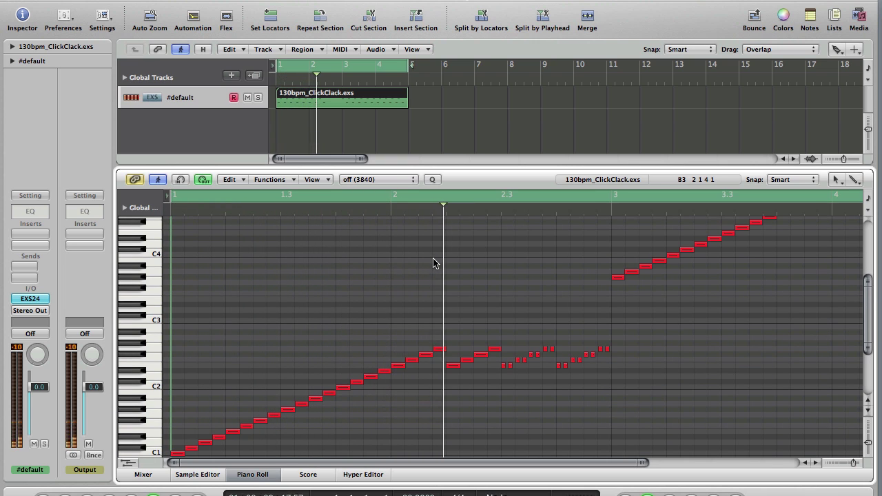
scroll(433, 262, up, 4)
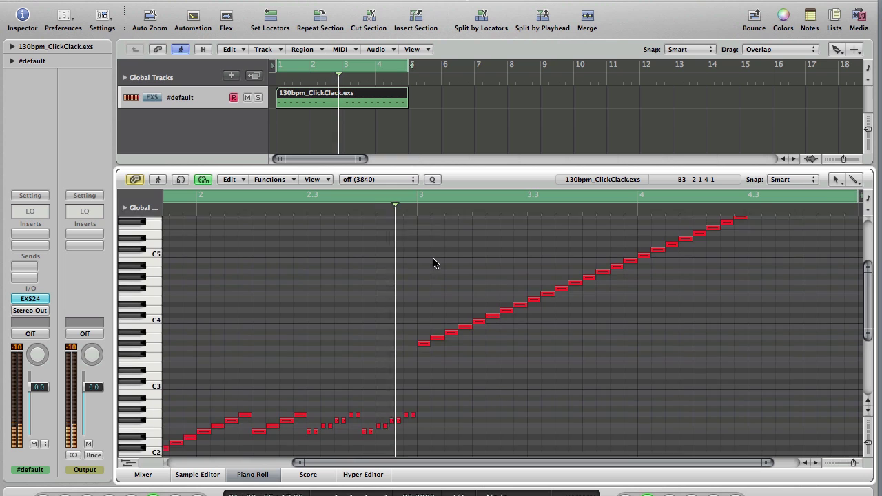
scroll(433, 263, up, 2)
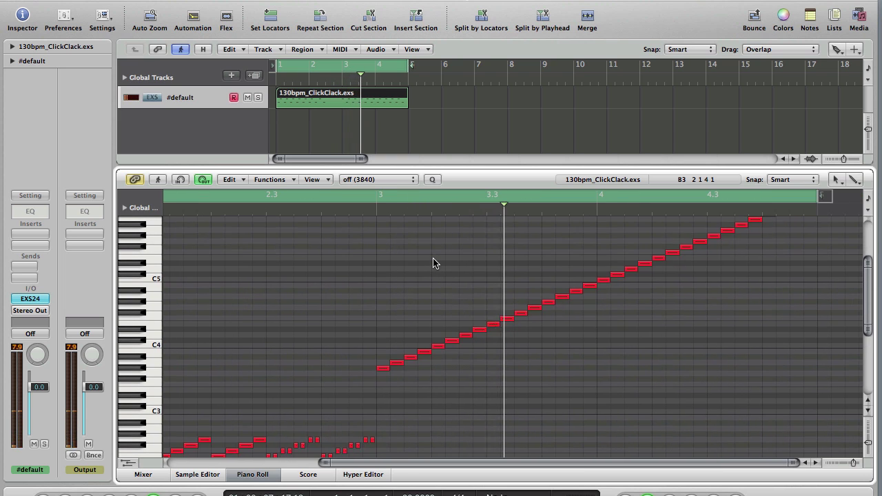
scroll(433, 263, up, 4)
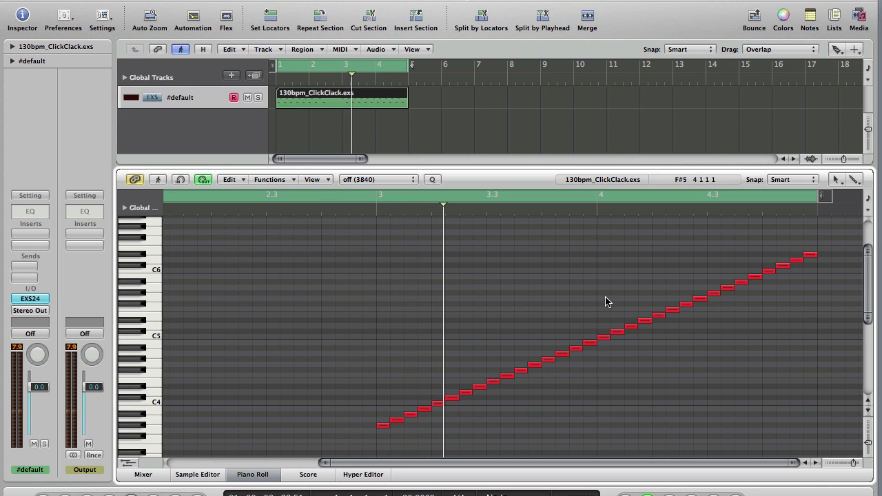
Copy four slice notes near bar 4 slightly later and play from about bar 3.4.
drag(606, 301, 601, 339)
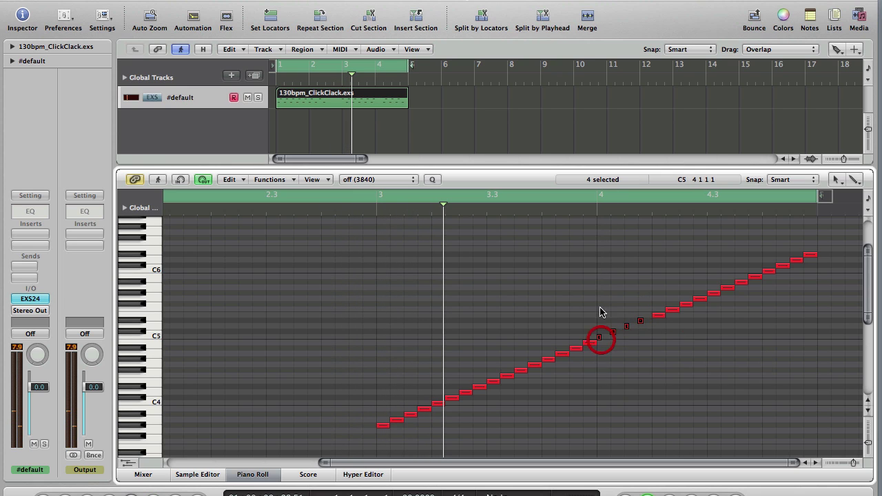
click(565, 219)
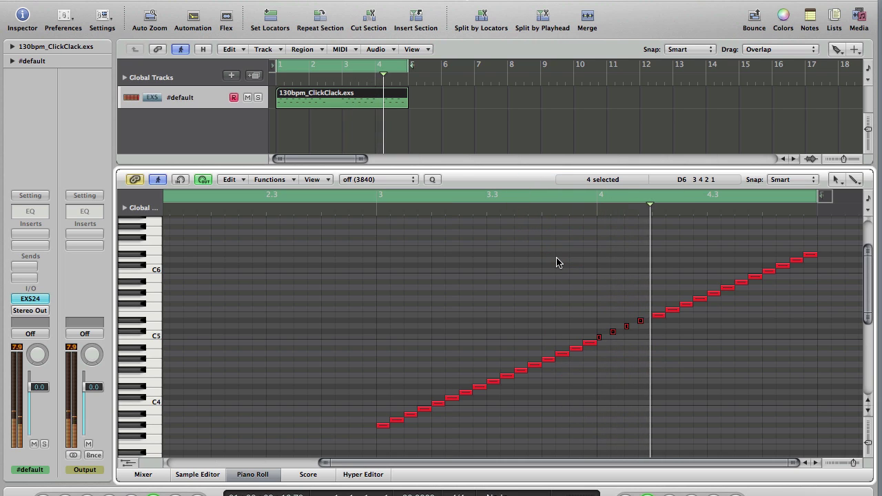
key(alt)
drag(602, 342, 607, 341)
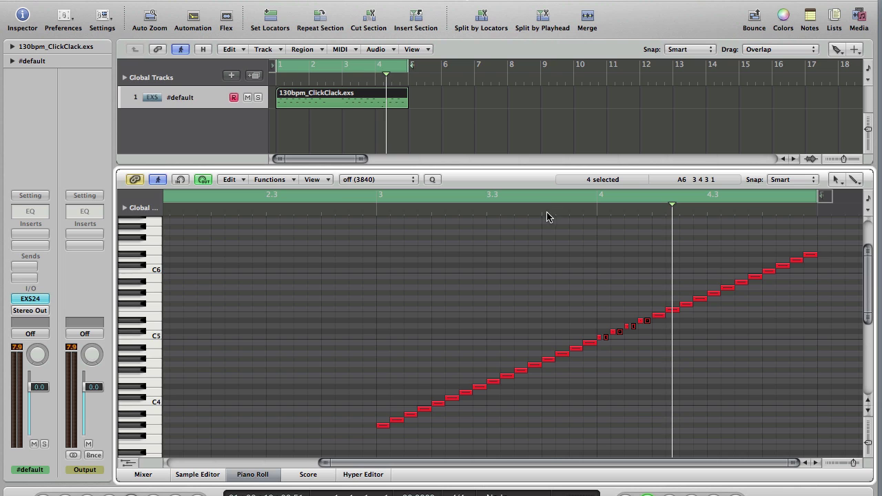
click(547, 214)
key(space)
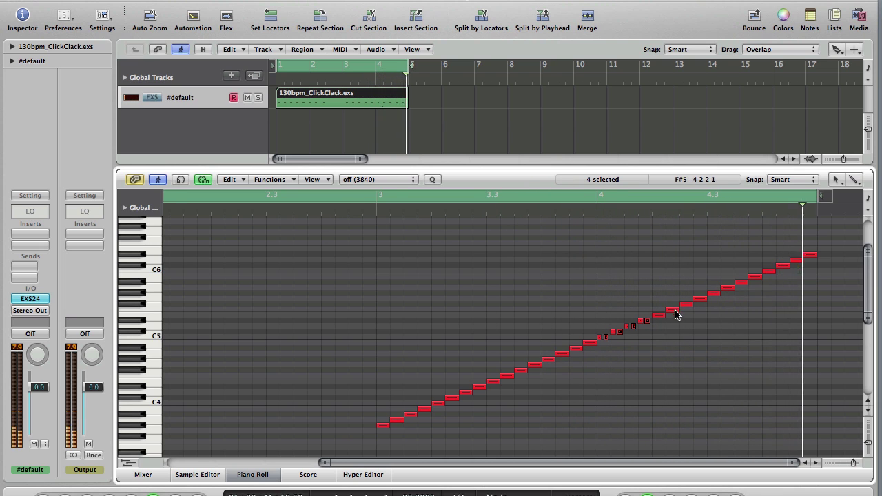
Delete the three highest end notes, copy the top C6 note further right, and play back.
scroll(676, 347, right, 10)
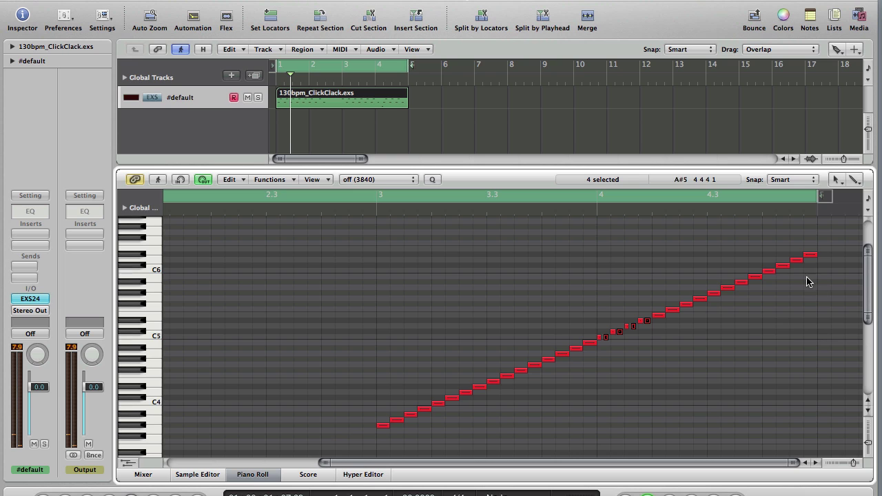
drag(777, 244, 819, 297)
key(Delete)
drag(770, 273, 798, 274)
key(space)
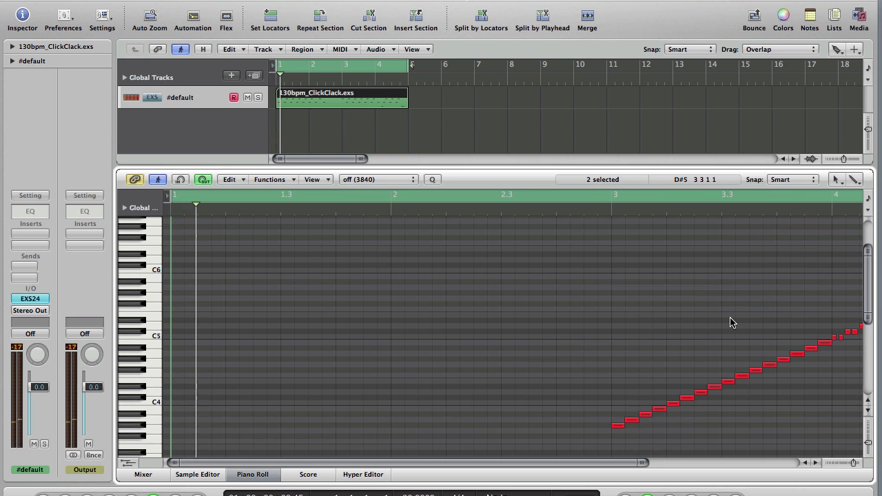